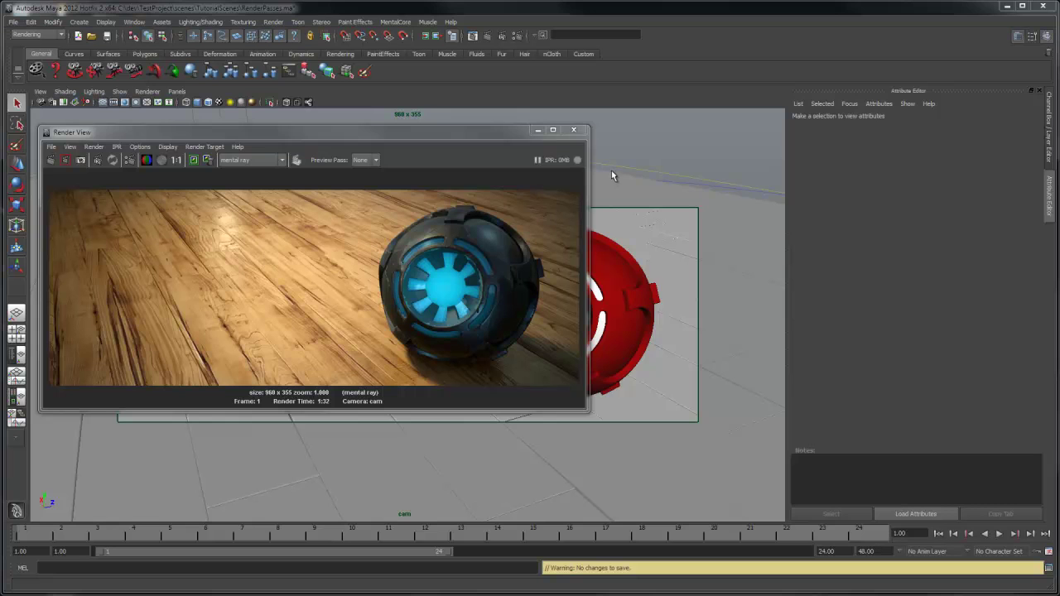
- Create scene render passes for Colour, Diffuse, Ambient, Indirect, Ambient Occlusion, Incandescence, Specular and Reflection in the MentalCore render settings
{"action": "left_click", "coordinate": [517, 36]}
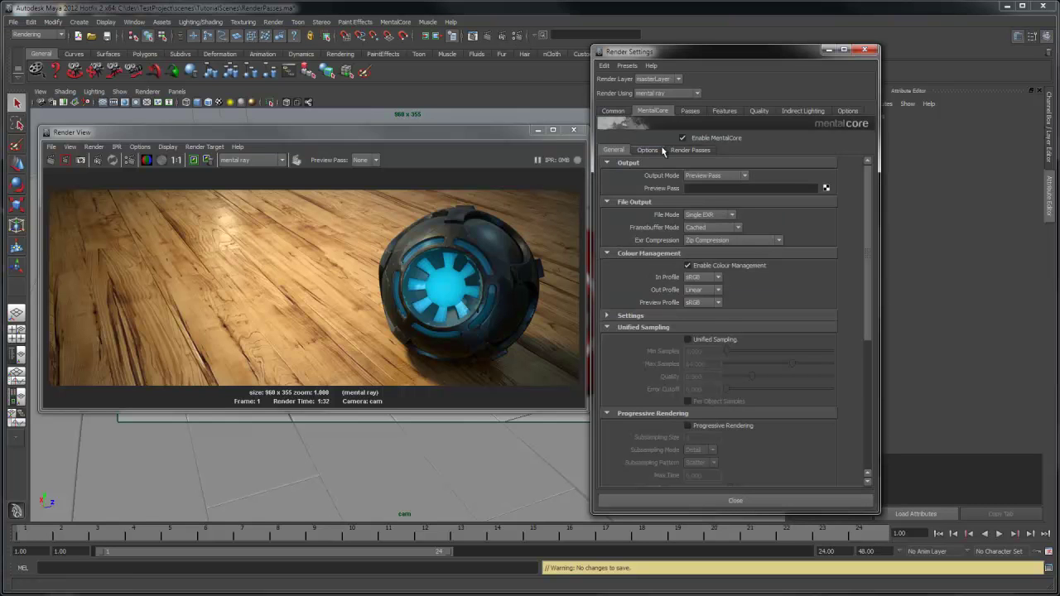
{"action": "left_click", "coordinate": [689, 151]}
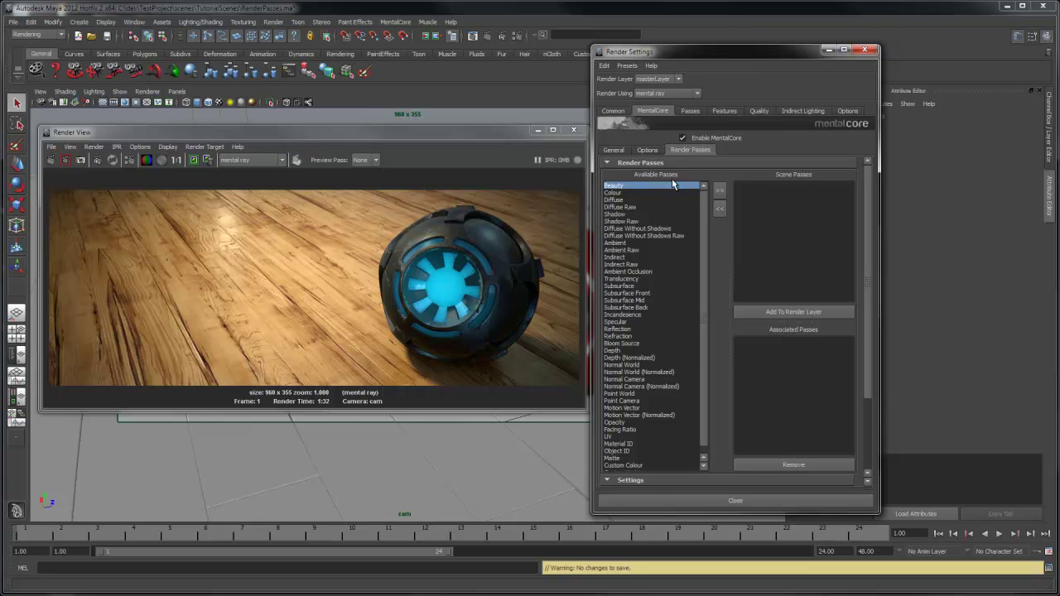
{"action": "left_click", "coordinate": [629, 193]}
{"action": "left_click", "coordinate": [629, 200], "text": "ctrl"}
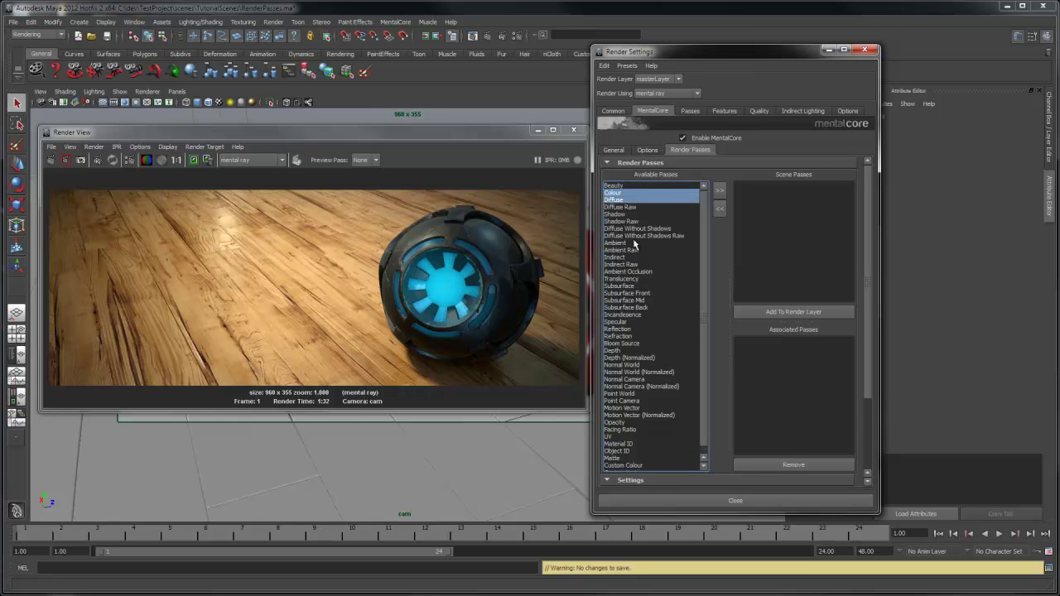
{"action": "left_click", "coordinate": [631, 243], "text": "ctrl"}
{"action": "left_click", "coordinate": [628, 258], "text": "ctrl"}
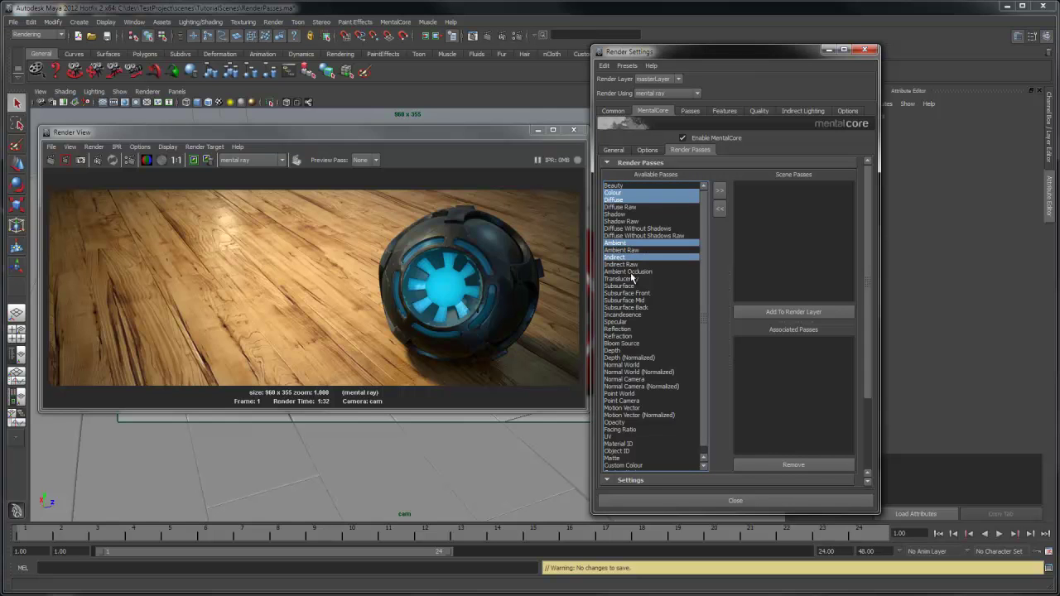
{"action": "left_click", "coordinate": [630, 271], "text": "ctrl"}
{"action": "left_click", "coordinate": [626, 315], "text": "ctrl"}
{"action": "left_click", "coordinate": [626, 322], "text": "ctrl"}
{"action": "left_click", "coordinate": [626, 329], "text": "ctrl"}
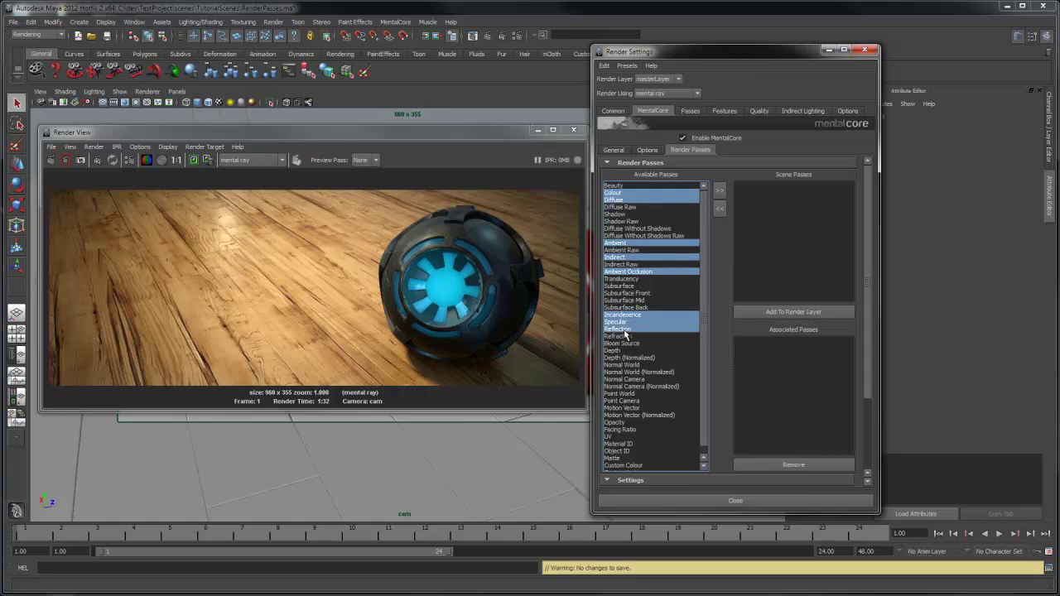
{"action": "left_click", "coordinate": [718, 197]}
- Set the colour scene pass as the preview pass and re-render the view
{"action": "left_click_drag", "start_coordinate": [745, 57], "coordinate": [686, 52]}
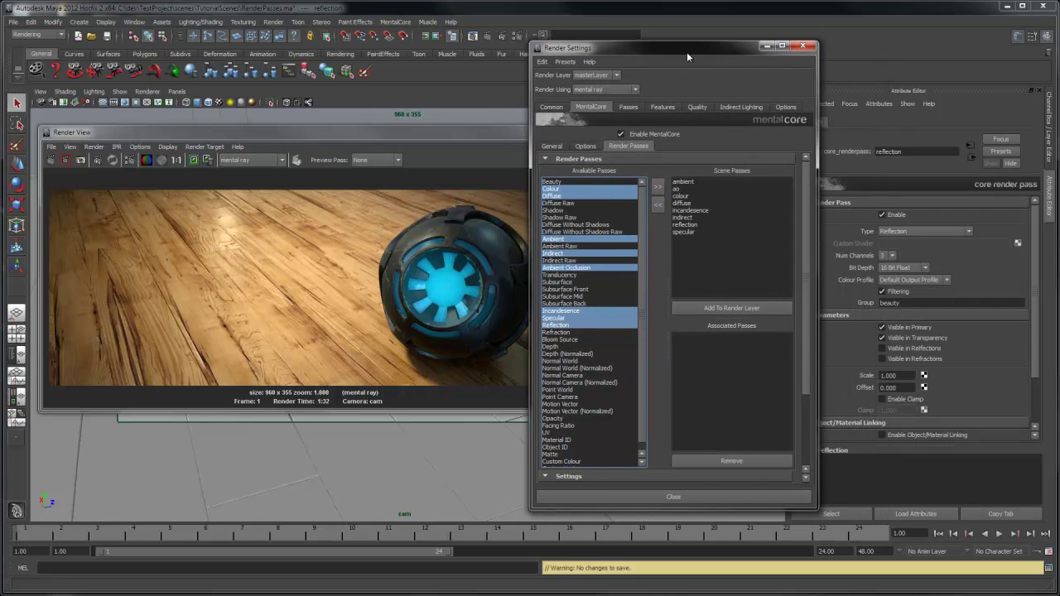
{"action": "left_click", "coordinate": [680, 197]}
{"action": "right_click", "coordinate": [681, 201]}
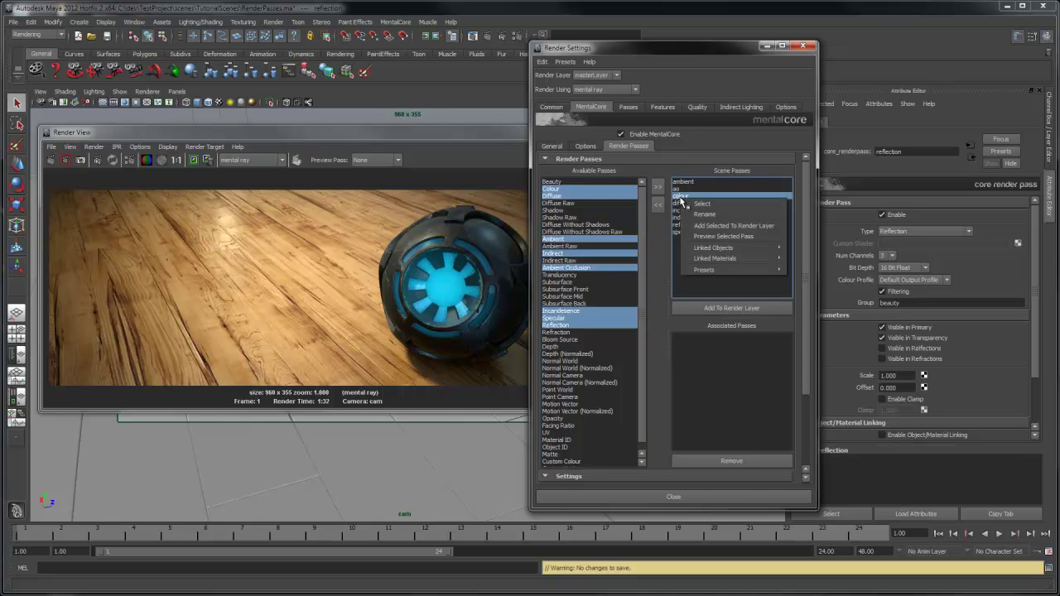
{"action": "left_click", "coordinate": [723, 237]}
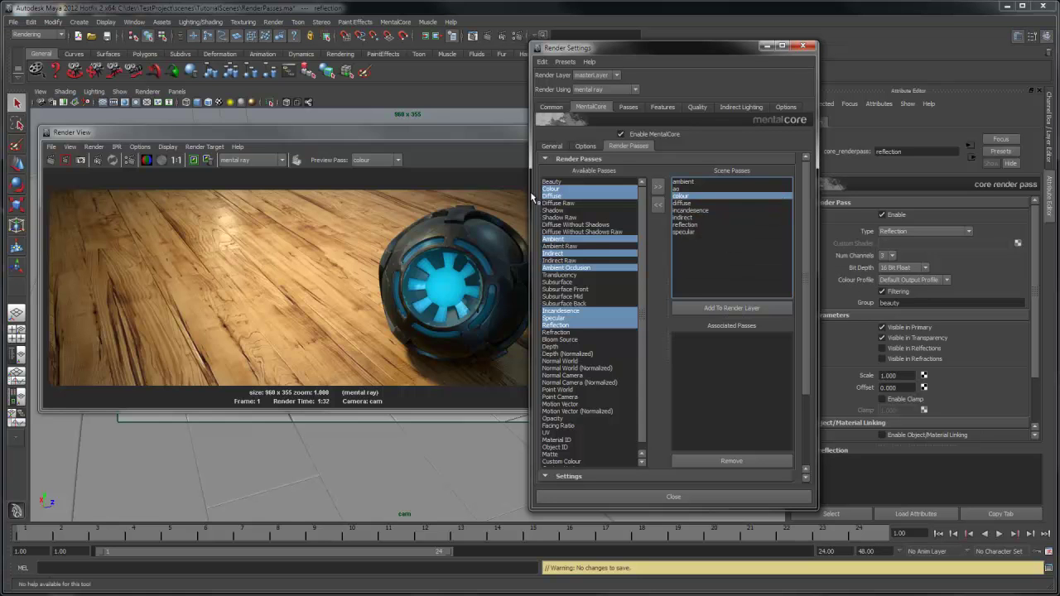
{"action": "left_click", "coordinate": [363, 146]}
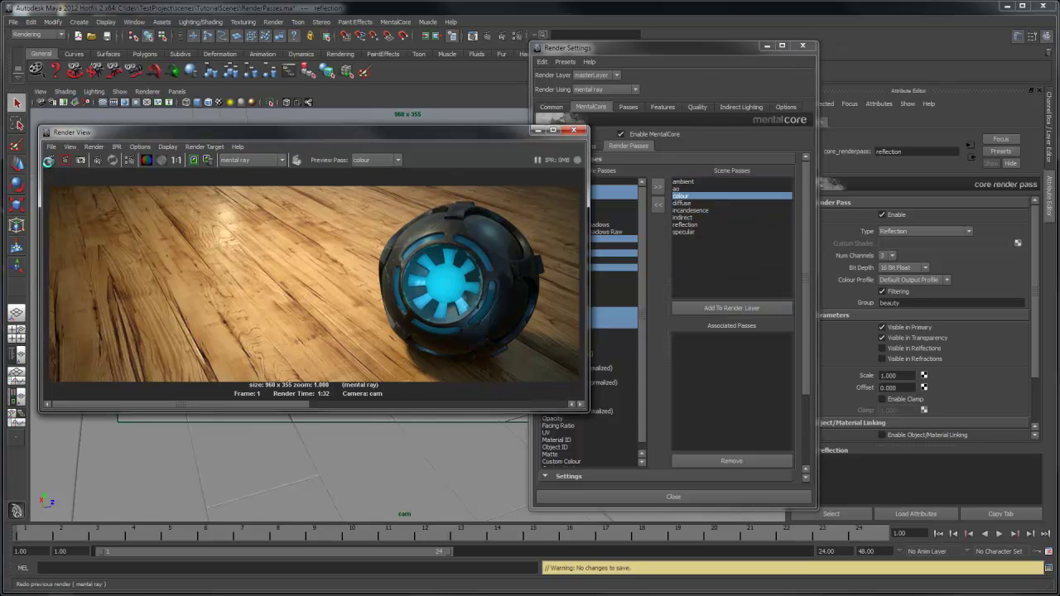
{"action": "left_click", "coordinate": [48, 162]}
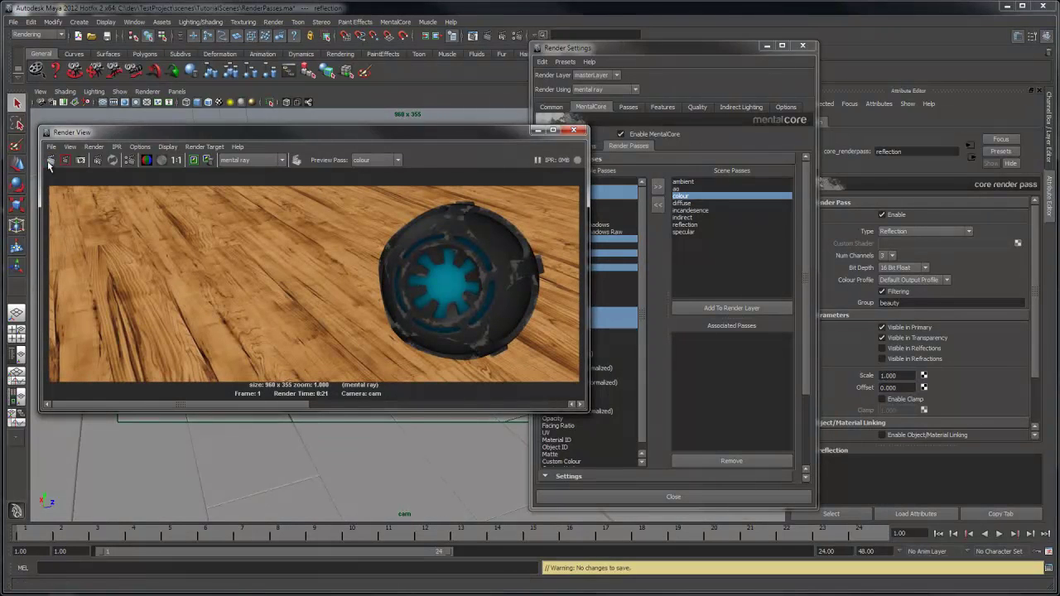
- Add the ambient, ao, colour and diffuse scene passes to the render layer
{"action": "left_click", "coordinate": [700, 83]}
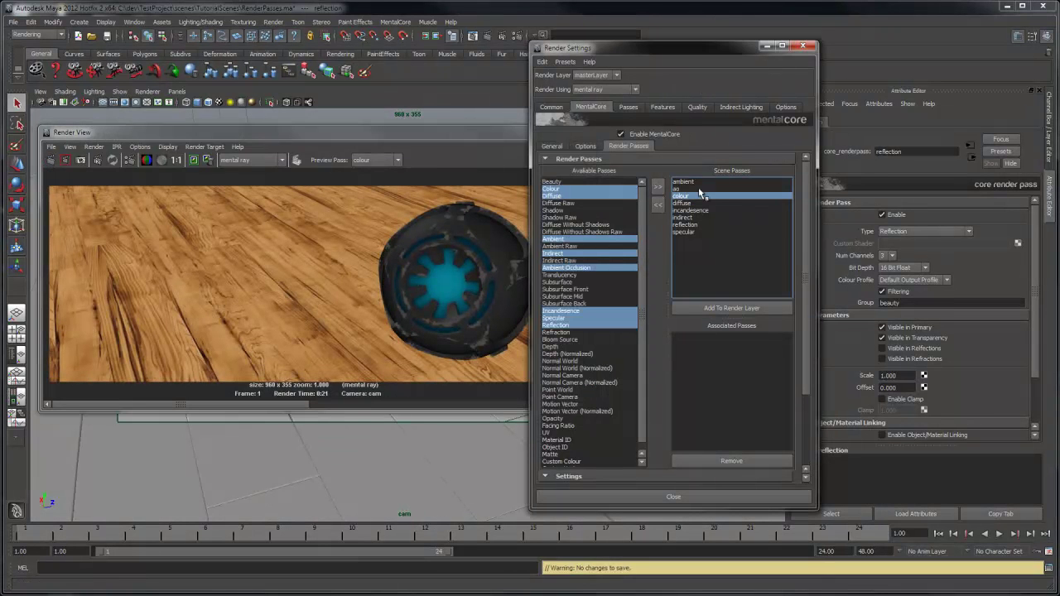
{"action": "left_click_drag", "start_coordinate": [695, 181], "coordinate": [699, 203]}
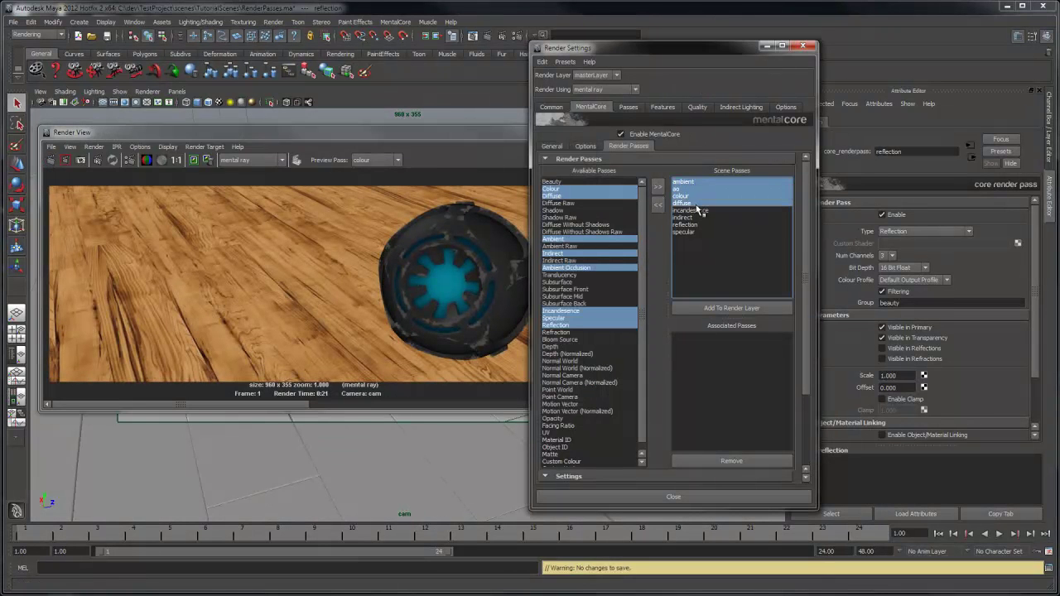
{"action": "left_click", "coordinate": [698, 308]}
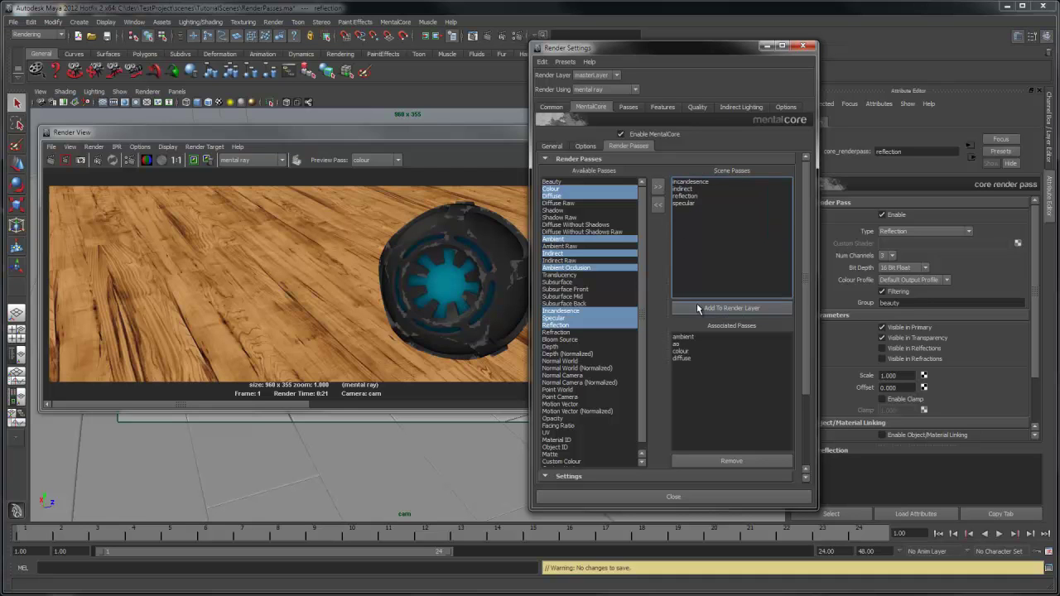
- Select the specular scene pass and examine its render pass attributes, including parameters and object, material and light linking
{"action": "left_click", "coordinate": [692, 203]}
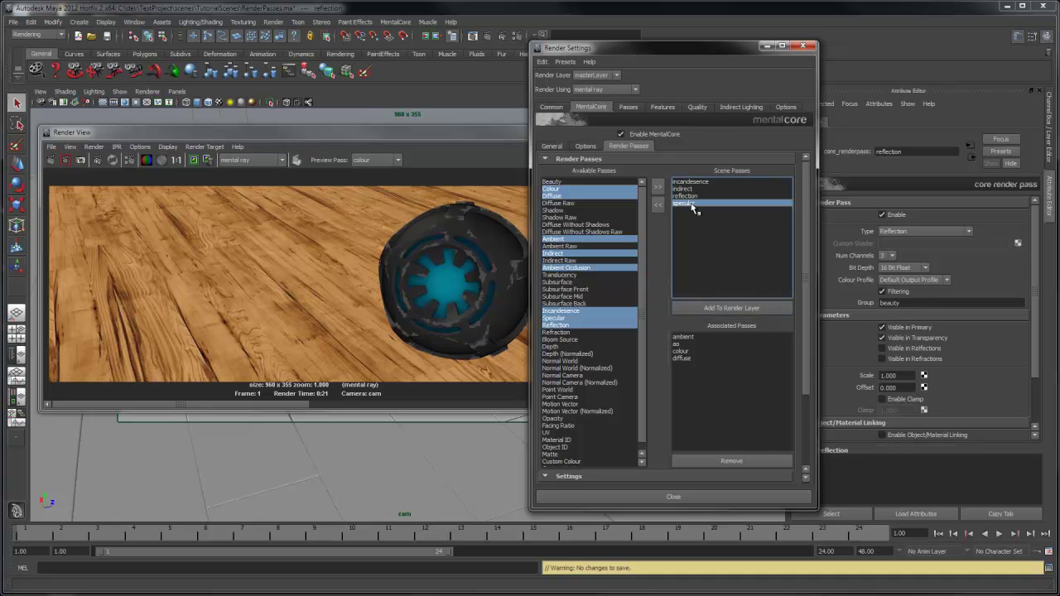
{"action": "right_click", "coordinate": [692, 205]}
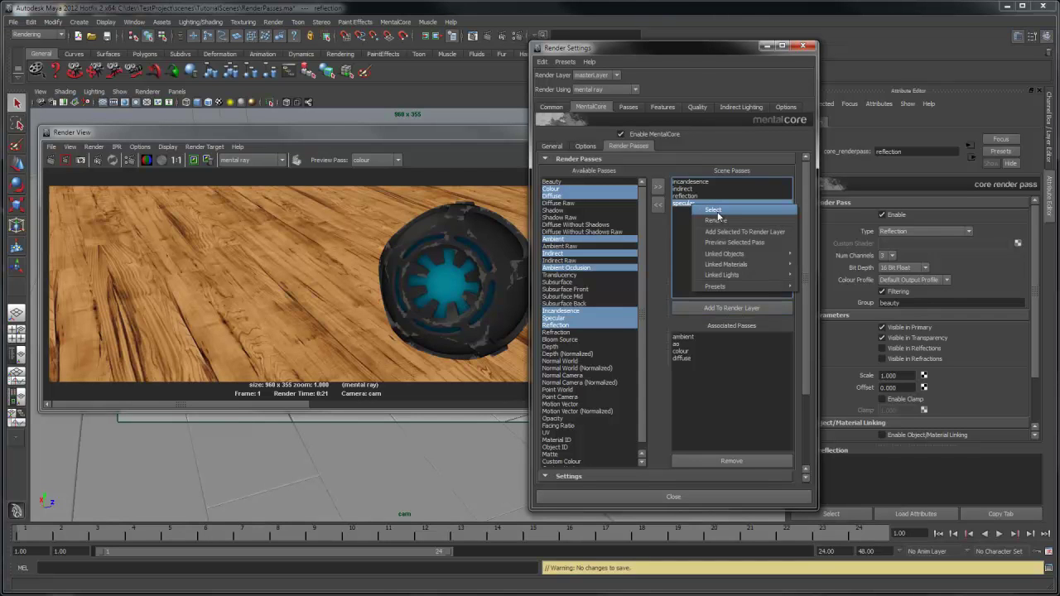
{"action": "left_click", "coordinate": [716, 212]}
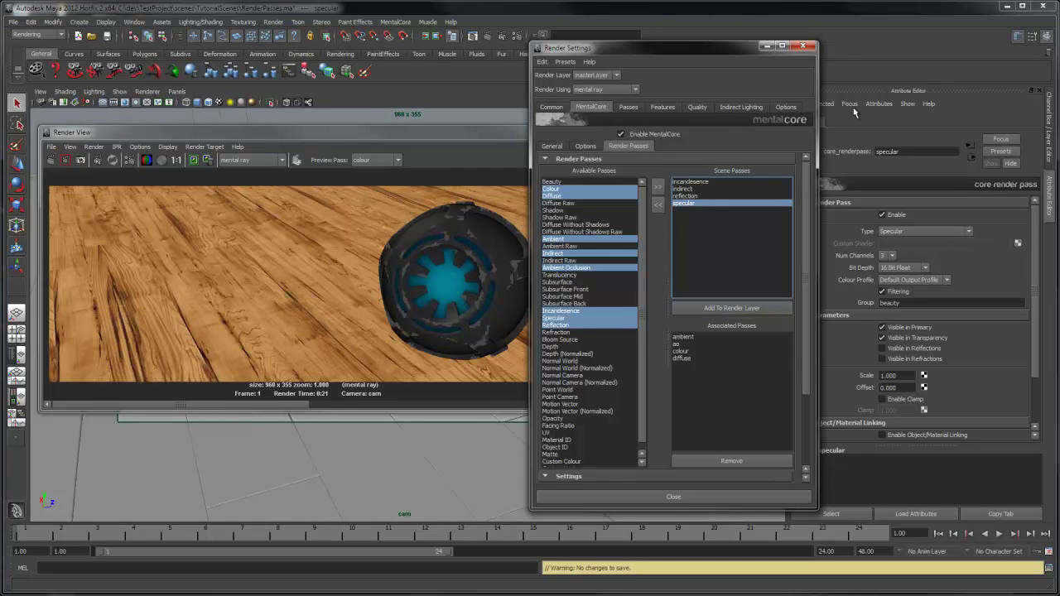
{"action": "left_click_drag", "start_coordinate": [746, 51], "coordinate": [677, 50]}
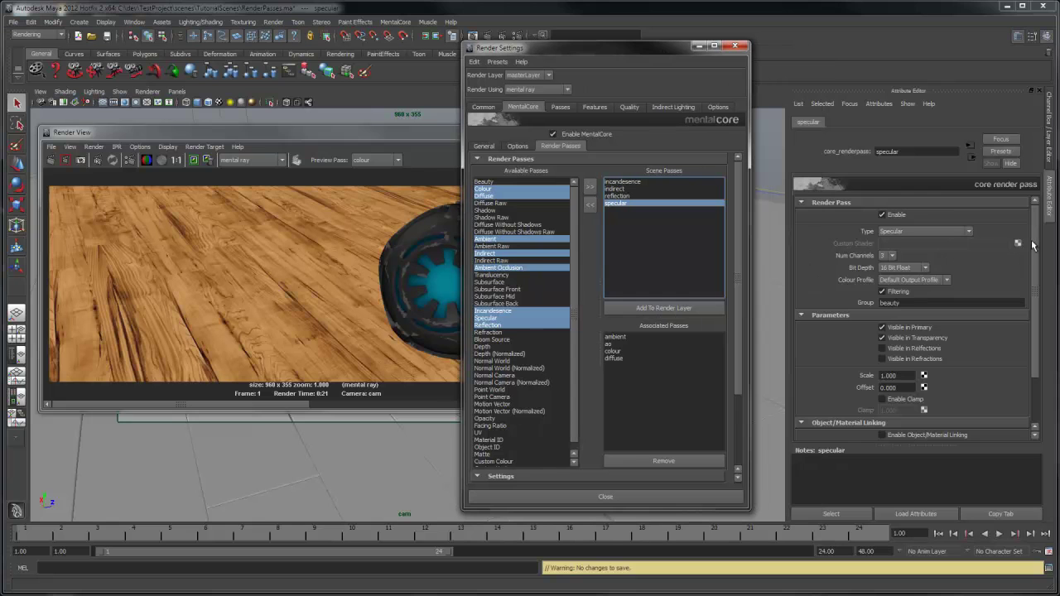
{"action": "scroll", "coordinate": [1035, 248], "scroll_direction": "down", "scroll_amount": 3}
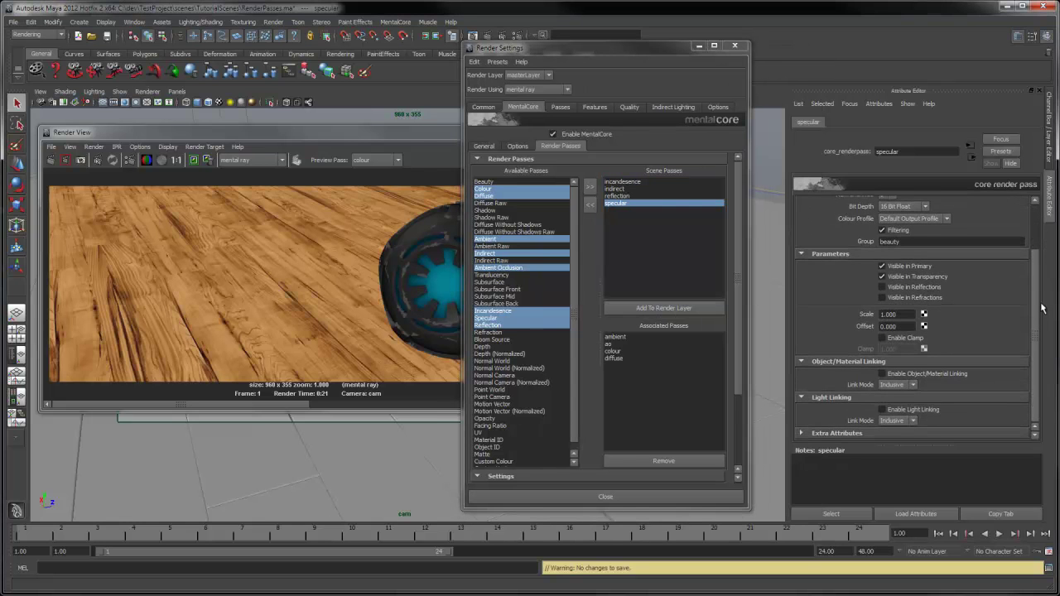
{"action": "scroll", "coordinate": [1039, 257], "scroll_direction": "up", "scroll_amount": 3}
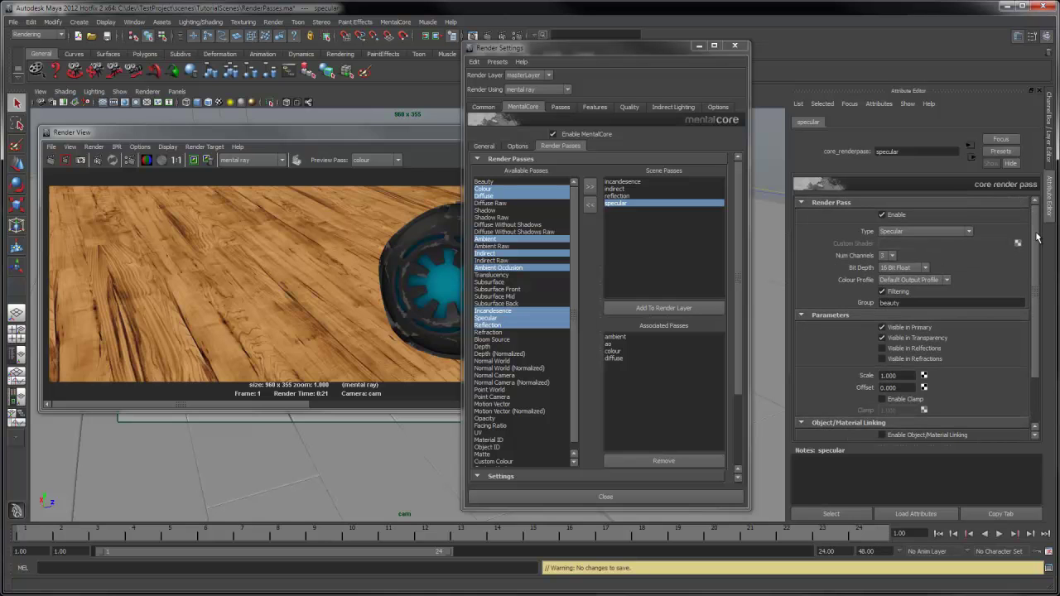
- Add the incandescence, indirect, reflection and specular scene passes to the render layer
{"action": "left_click", "coordinate": [637, 182], "text": "shift"}
{"action": "left_click", "coordinate": [658, 309]}
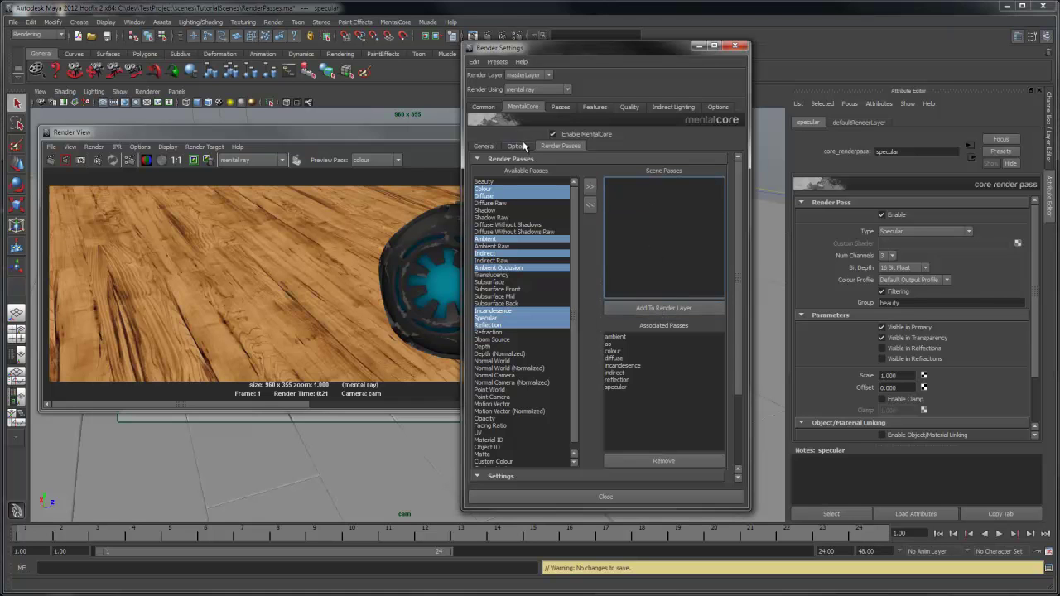
- Choose Single EXR as the MentalCore output file mode and start a batch render of the scene
{"action": "left_click", "coordinate": [487, 147]}
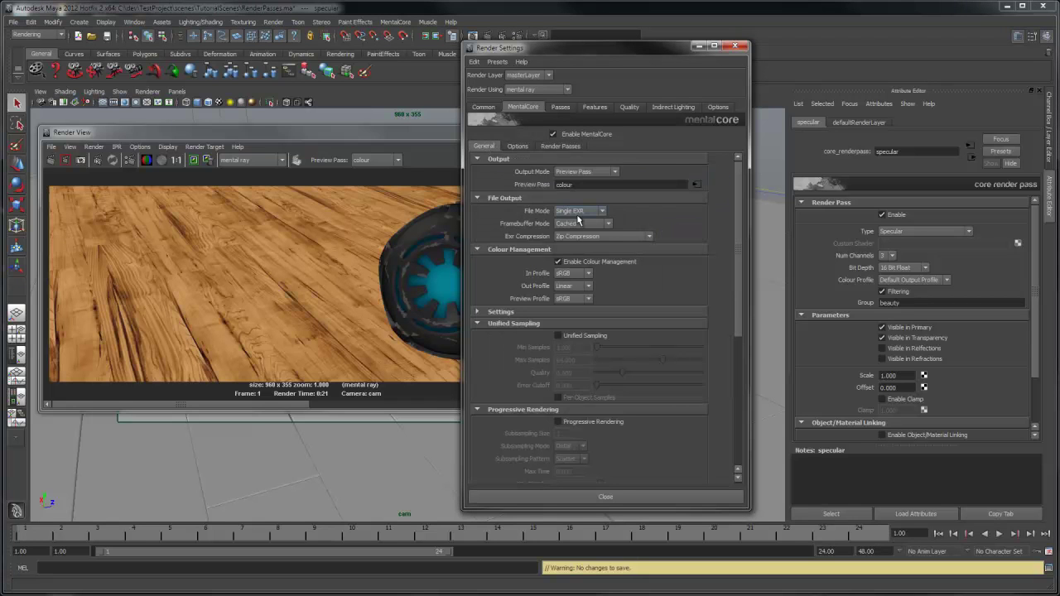
{"action": "left_click", "coordinate": [582, 212]}
{"action": "left_click", "coordinate": [578, 236]}
{"action": "left_click", "coordinate": [266, 24]}
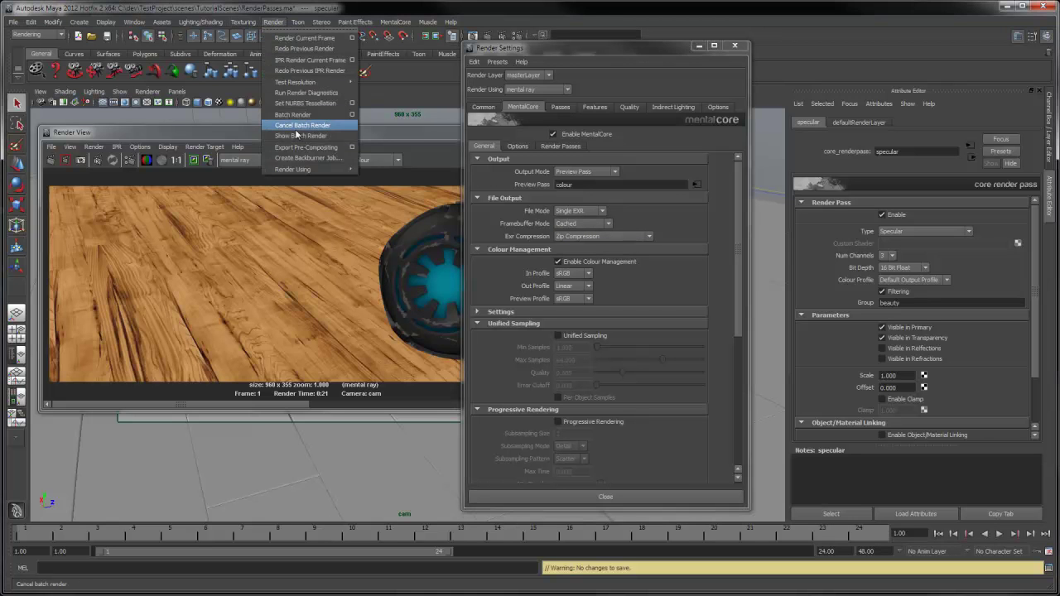
{"action": "left_click", "coordinate": [294, 115]}
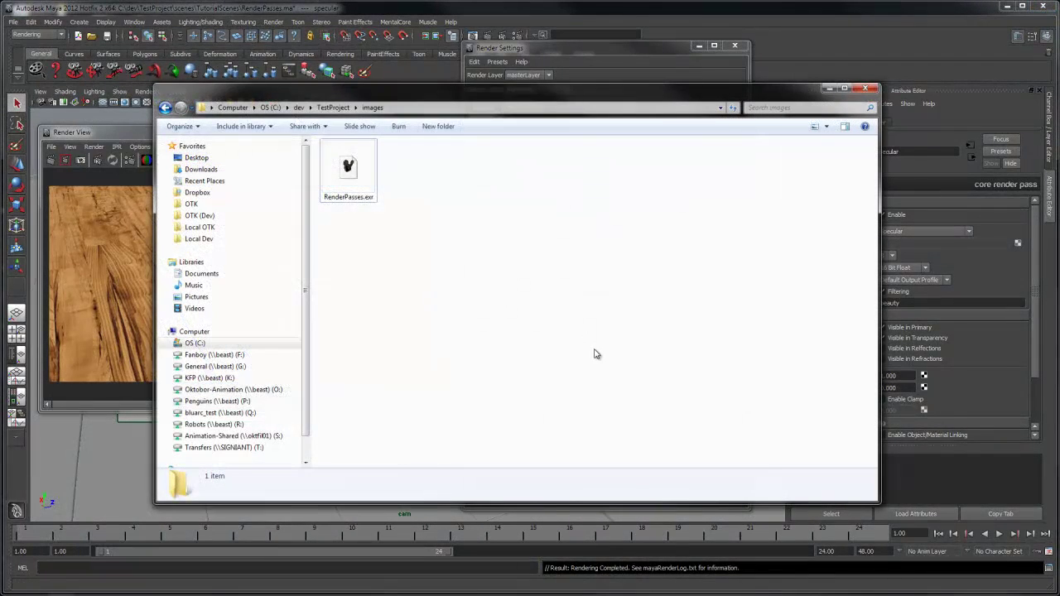
- Open RenderPasses.exr from the project's images folder in the image viewer and set the display gamma to 2.2
{"action": "double_click", "coordinate": [357, 184]}
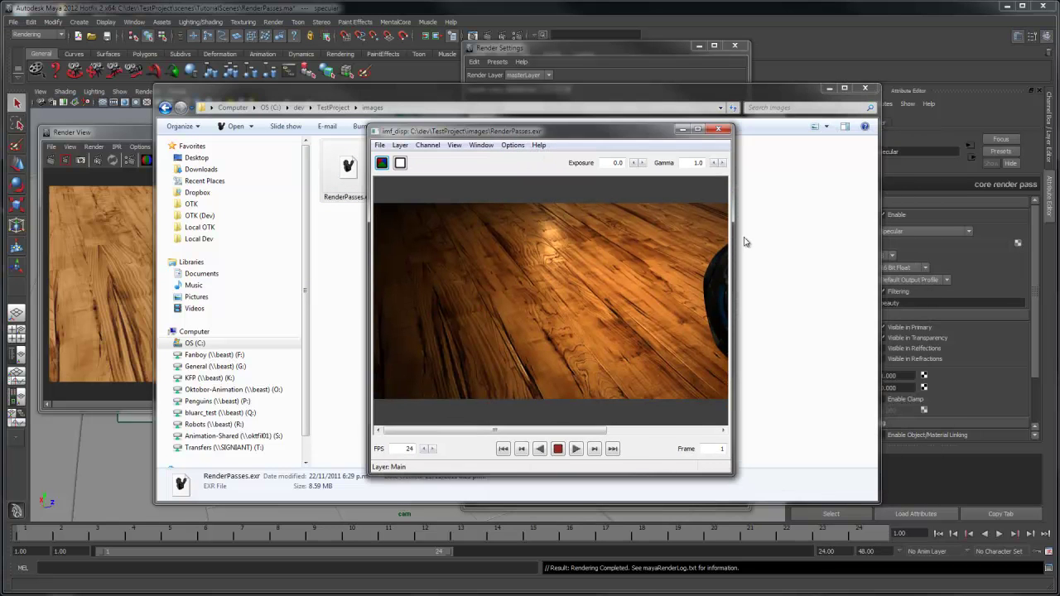
{"action": "left_click_drag", "start_coordinate": [732, 241], "coordinate": [944, 240]}
{"action": "double_click", "coordinate": [907, 163]}
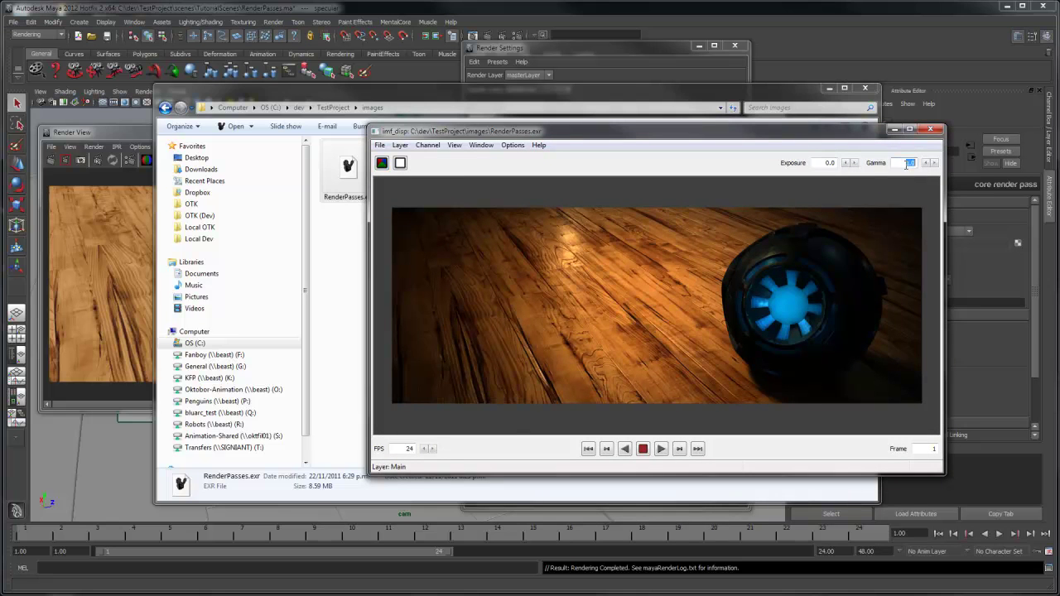
{"action": "type", "text": "2.2"}
{"action": "key", "text": "Return"}
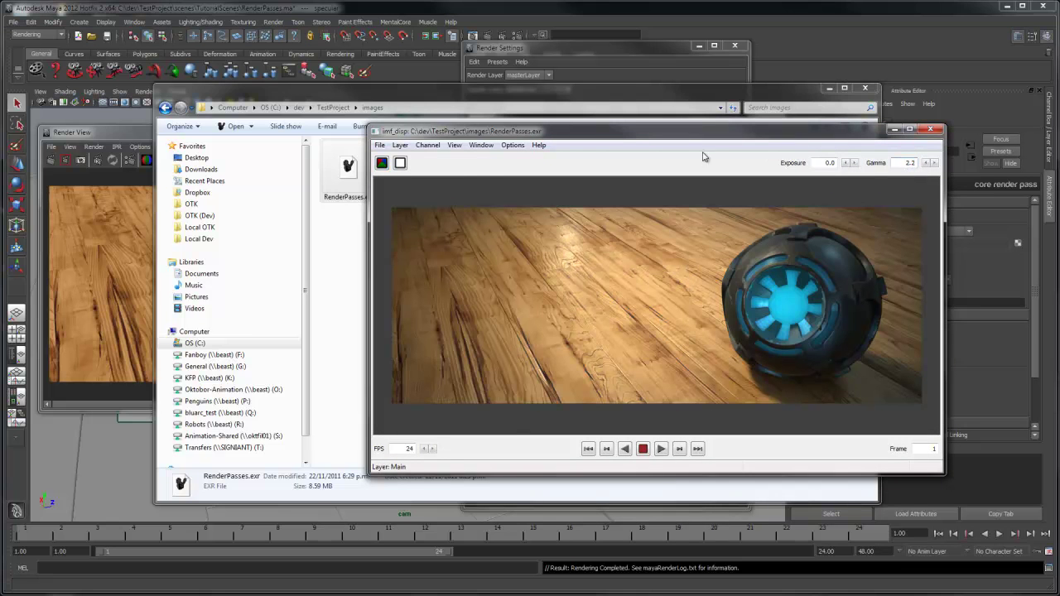
- View individual render pass layers in the EXR, including diffuse, and close the image viewer
{"action": "left_click", "coordinate": [400, 145]}
{"action": "left_click", "coordinate": [421, 195]}
{"action": "left_click", "coordinate": [400, 145]}
{"action": "left_click", "coordinate": [423, 210]}
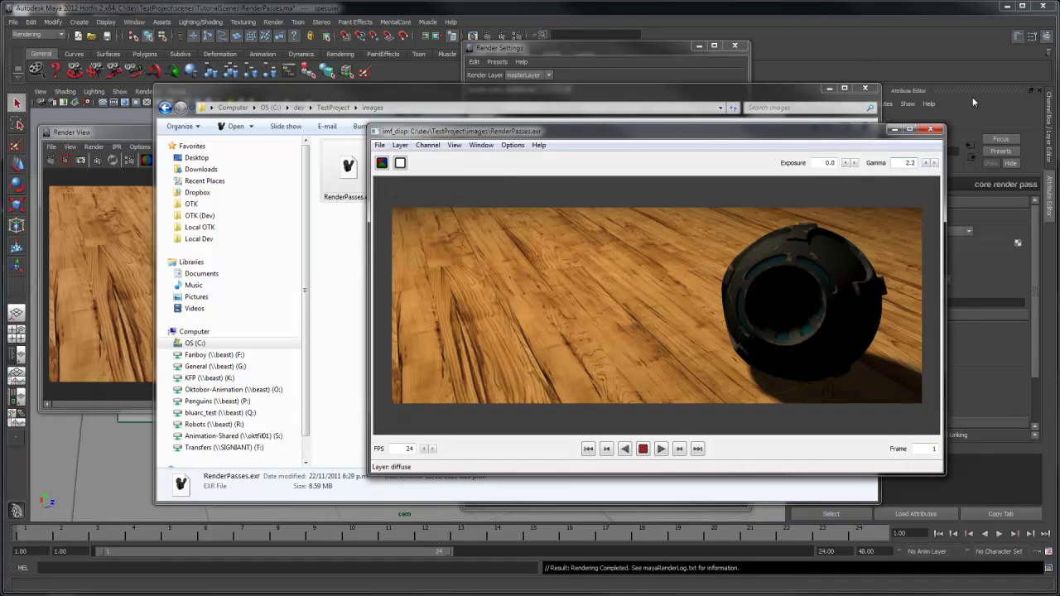
{"action": "left_click", "coordinate": [930, 130]}
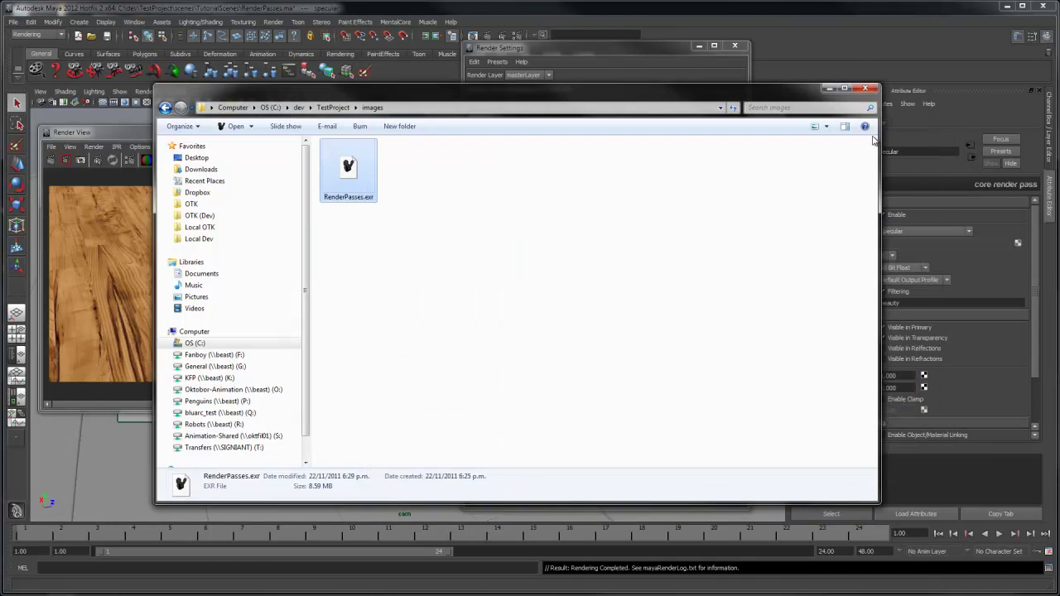
- Switch back to Maya's render settings and set the file mode to Grouped EXR
{"action": "left_click", "coordinate": [661, 58]}
{"action": "left_click", "coordinate": [578, 212]}
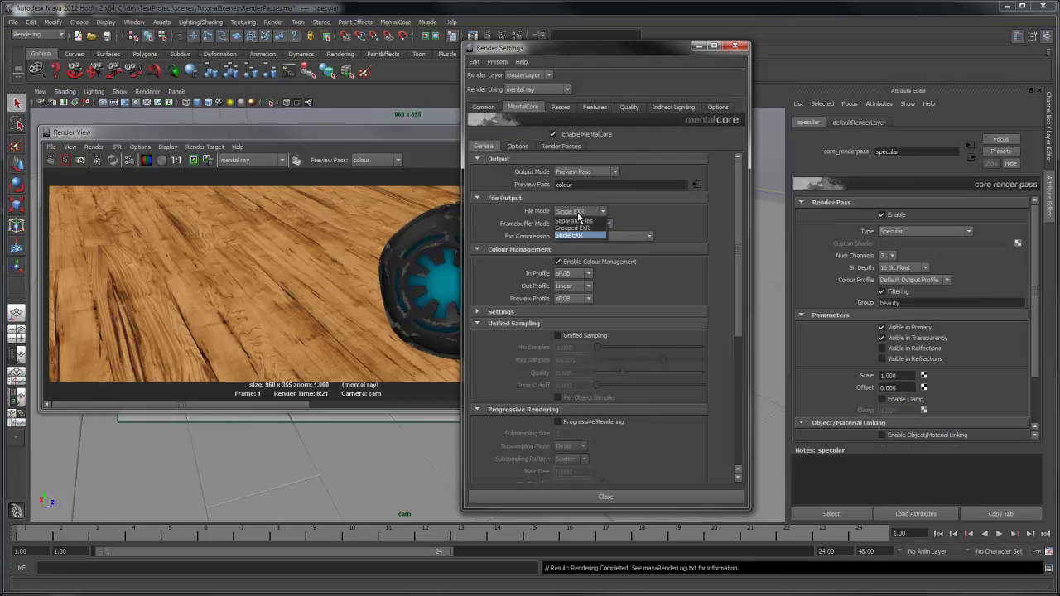
{"action": "left_click", "coordinate": [573, 227]}
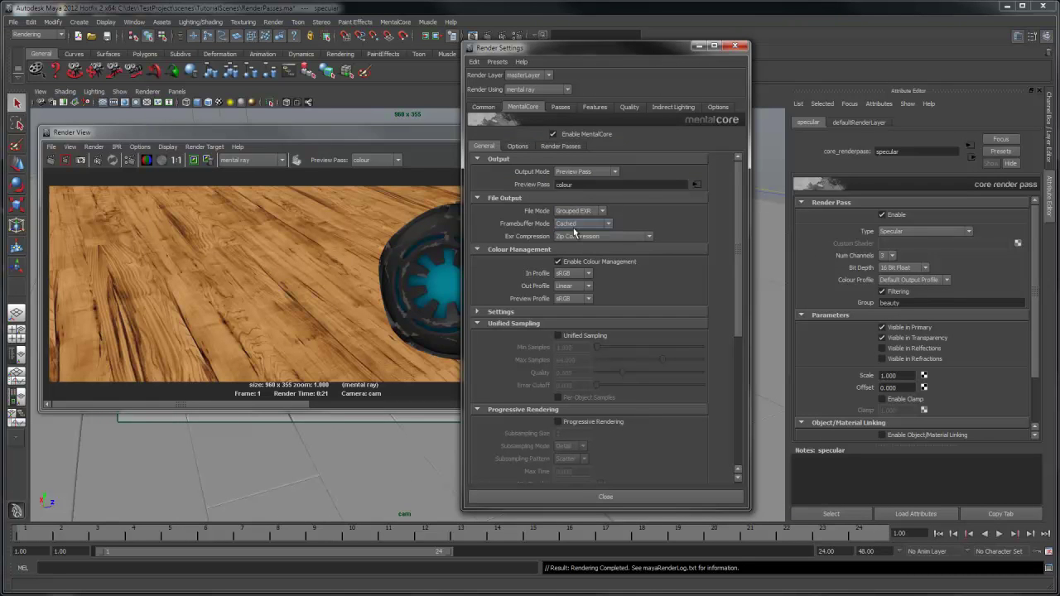
- Set the specular render pass's group to "test"
{"action": "left_click", "coordinate": [890, 303]}
{"action": "left_click_drag", "start_coordinate": [903, 303], "coordinate": [864, 301]}
{"action": "type", "text": "te"}
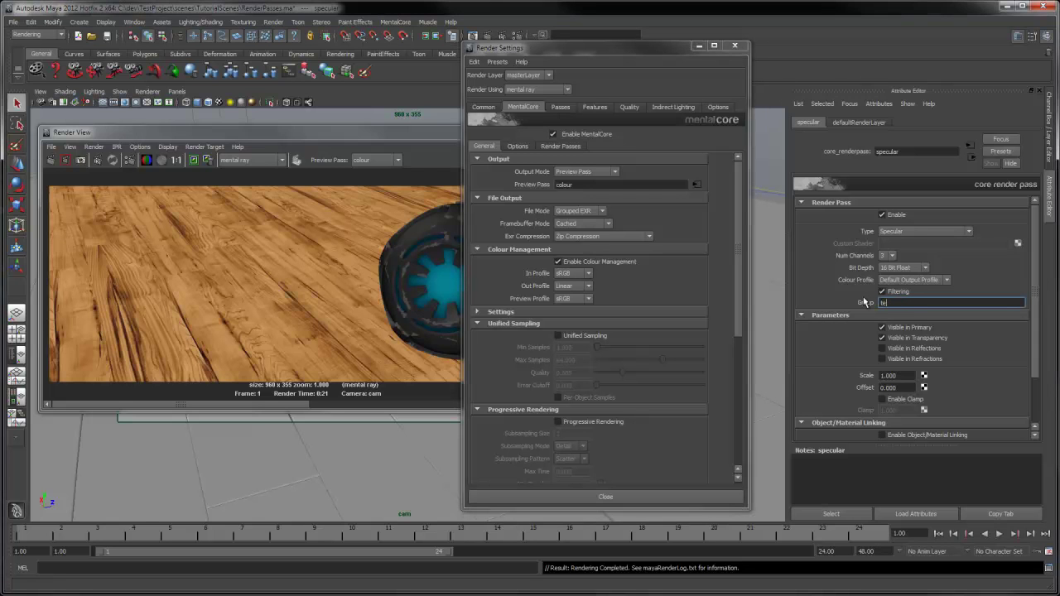
{"action": "key", "text": "Return"}
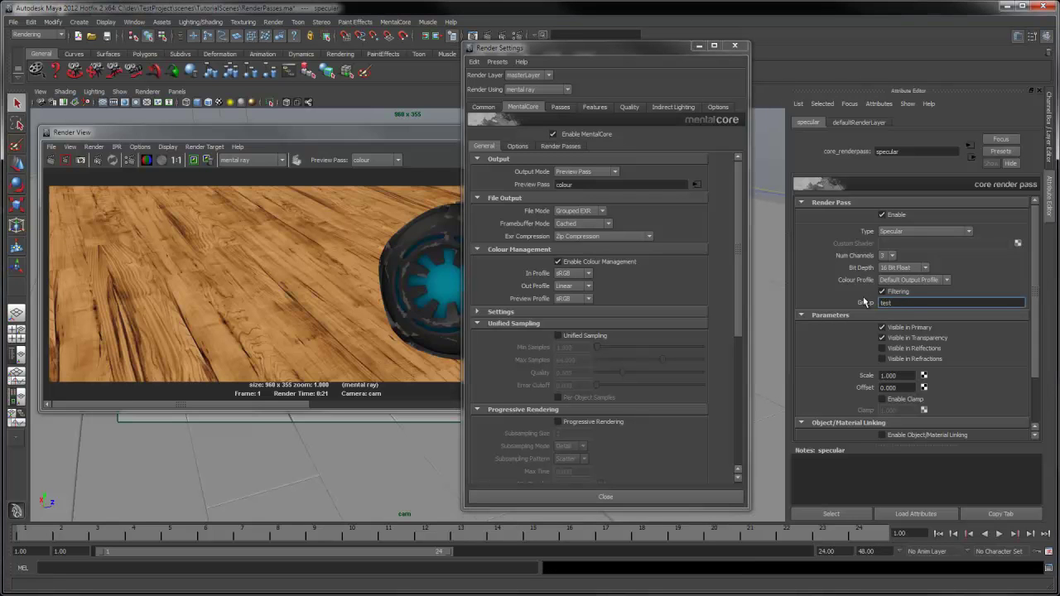
- Select the reflection render pass from the associated passes and set its group to "test"
{"action": "left_click", "coordinate": [560, 146]}
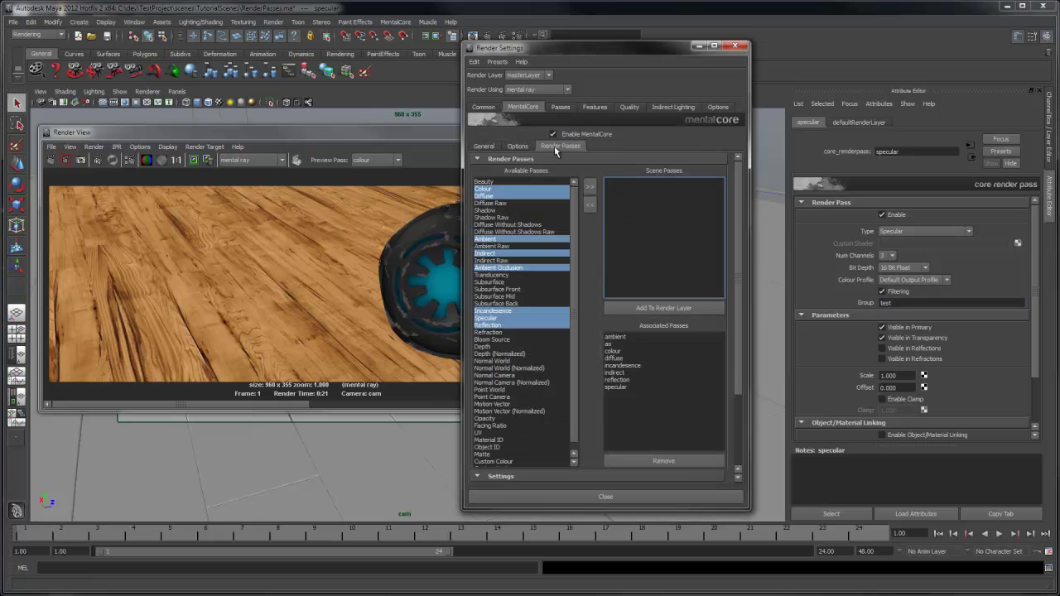
{"action": "right_click", "coordinate": [615, 380]}
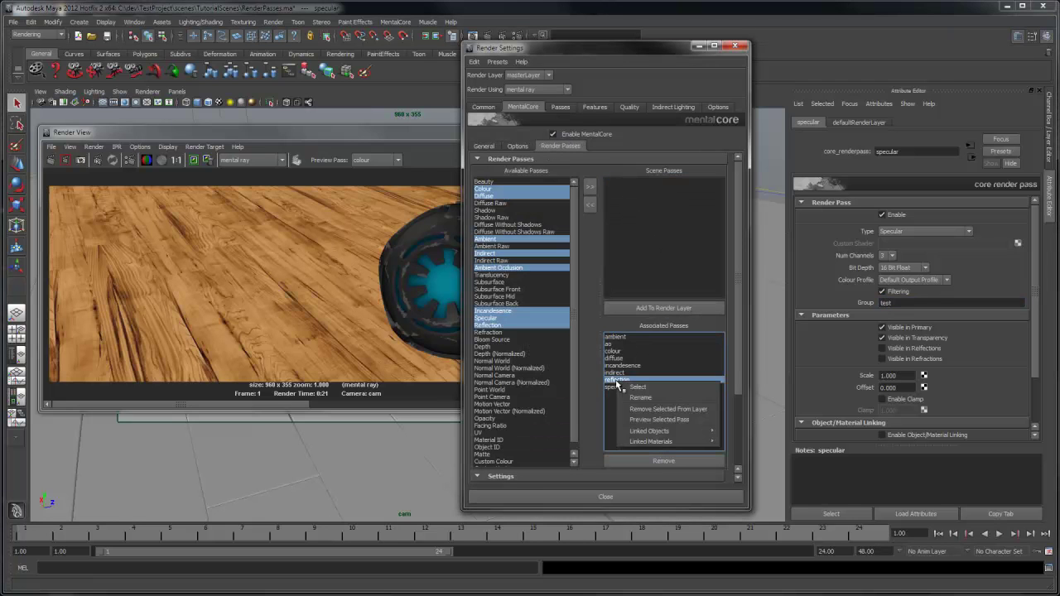
{"action": "left_click", "coordinate": [670, 390]}
{"action": "double_click", "coordinate": [931, 303]}
{"action": "type", "text": "tes"}
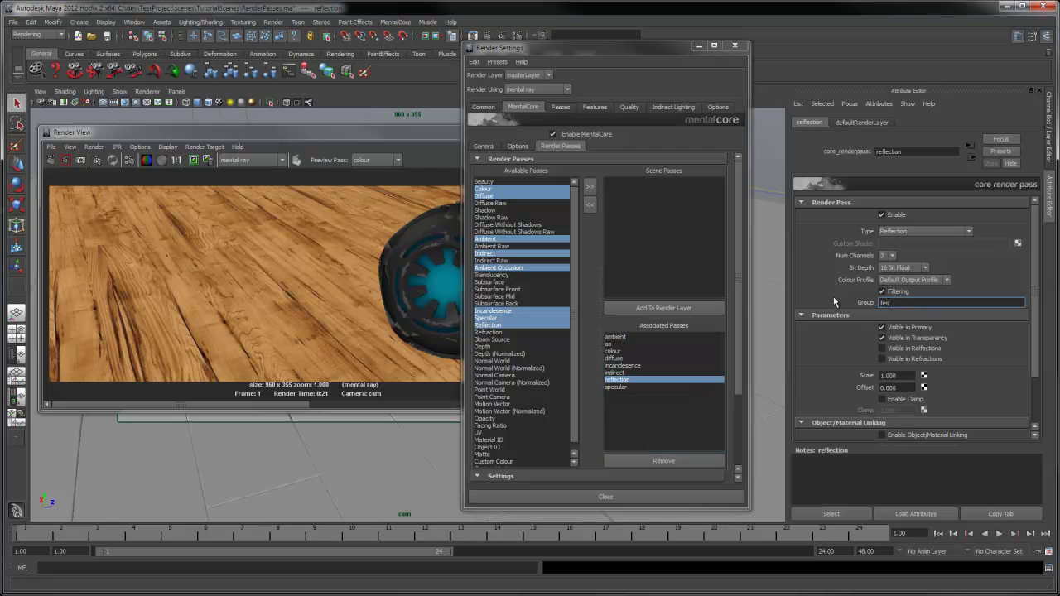
- Batch render the scene and open the beauty folder inside the project's images folder
{"action": "left_click", "coordinate": [273, 21]}
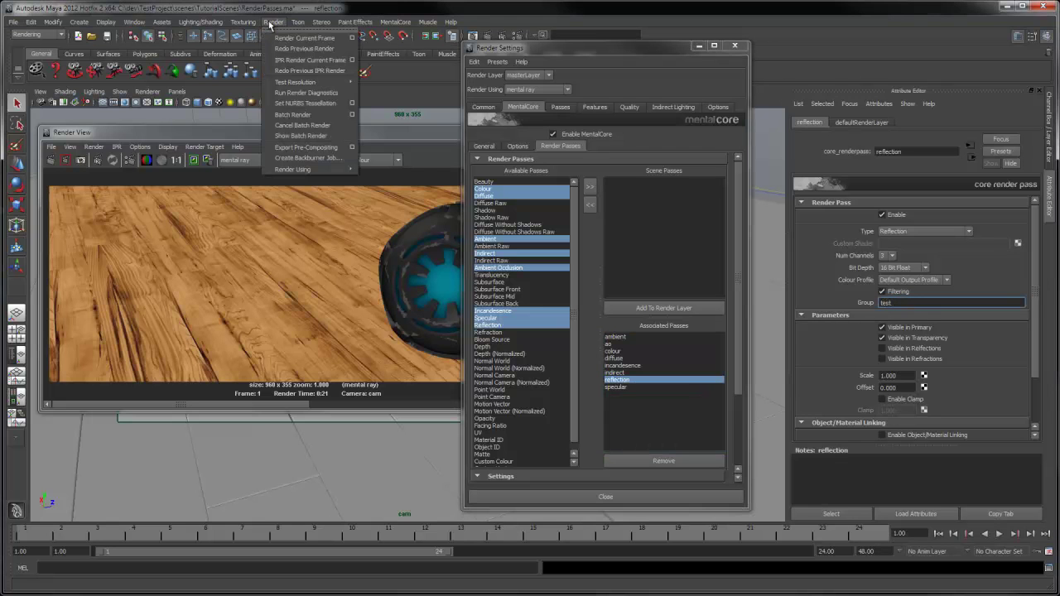
{"action": "left_click", "coordinate": [297, 117]}
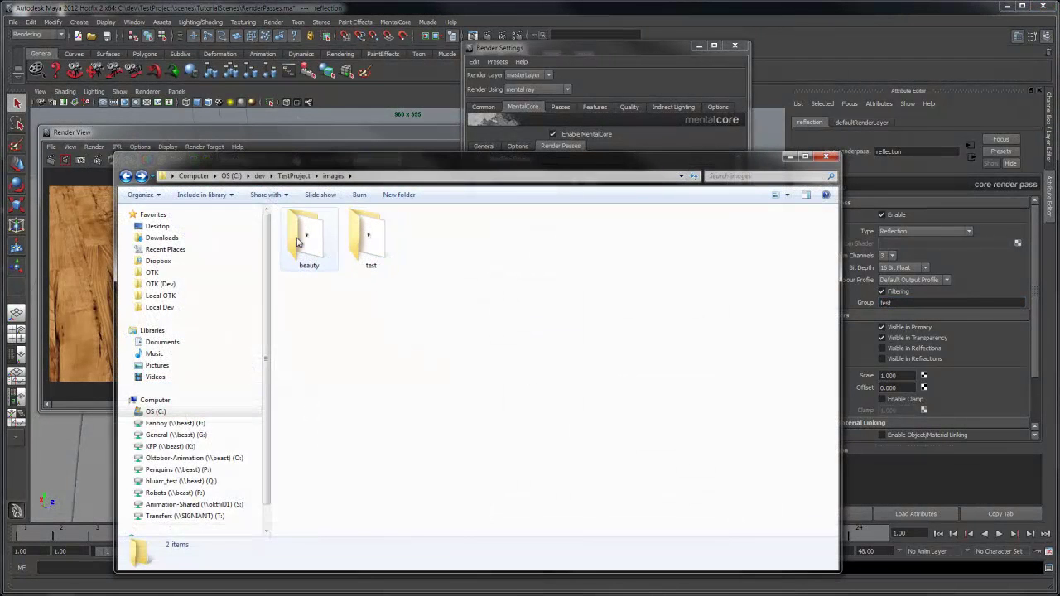
{"action": "double_click", "coordinate": [302, 240]}
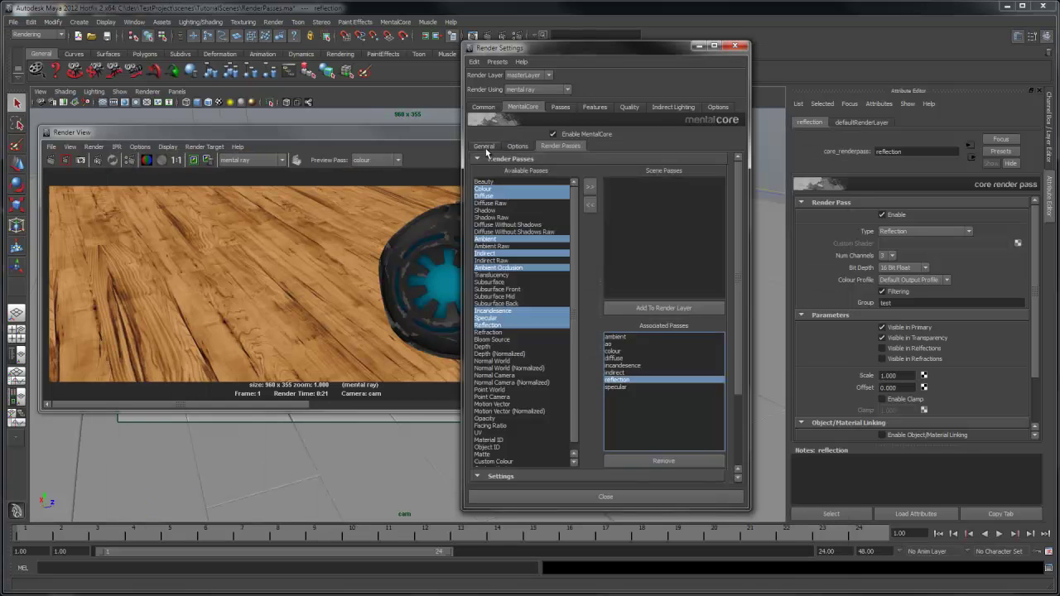
- Set the MentalCore file output mode to Separate Files
{"action": "left_click", "coordinate": [483, 146]}
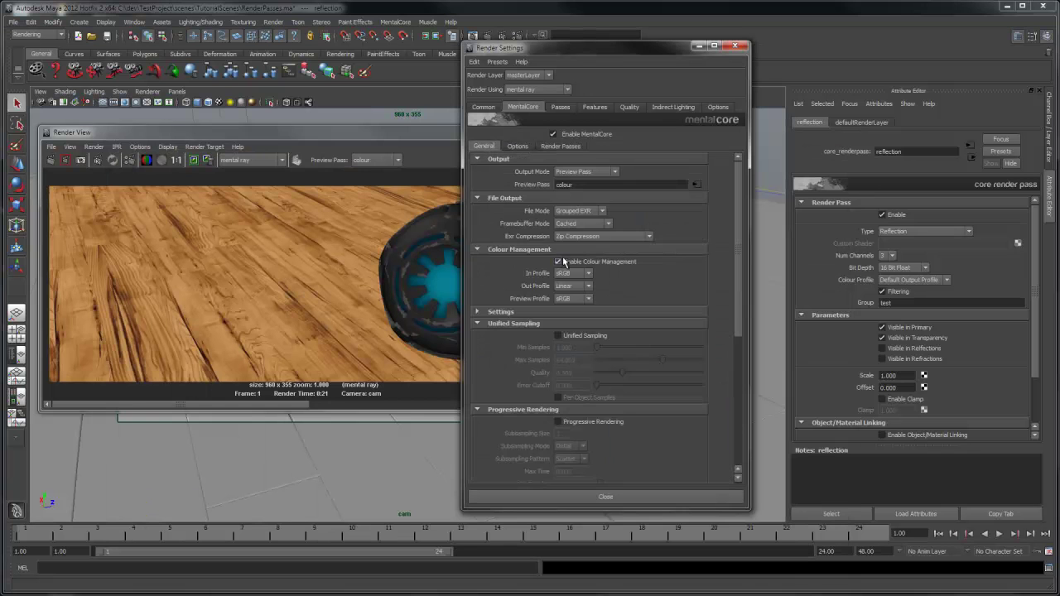
{"action": "left_click", "coordinate": [578, 211]}
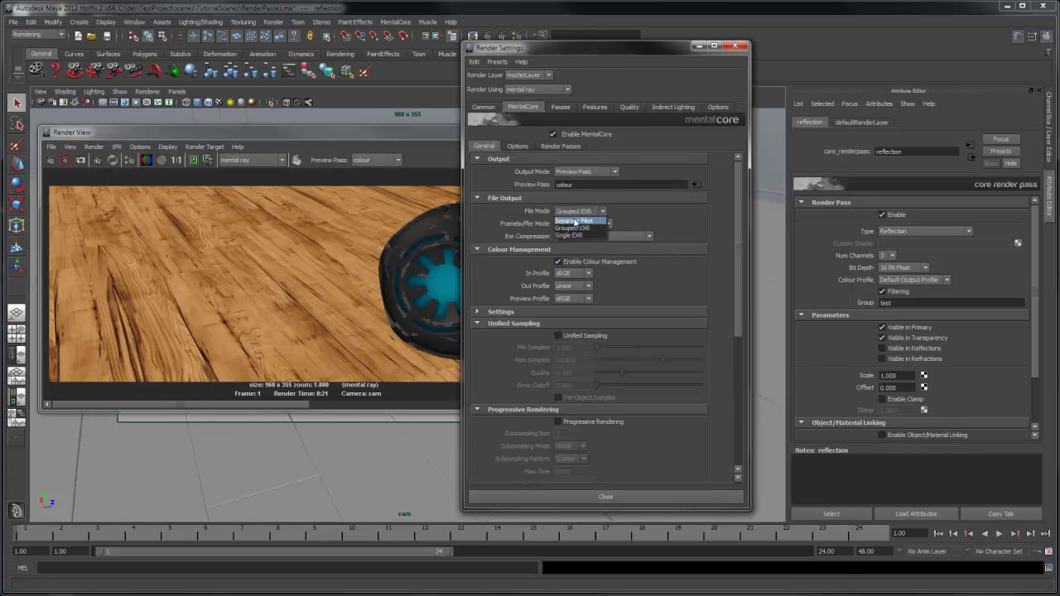
{"action": "left_click", "coordinate": [575, 221]}
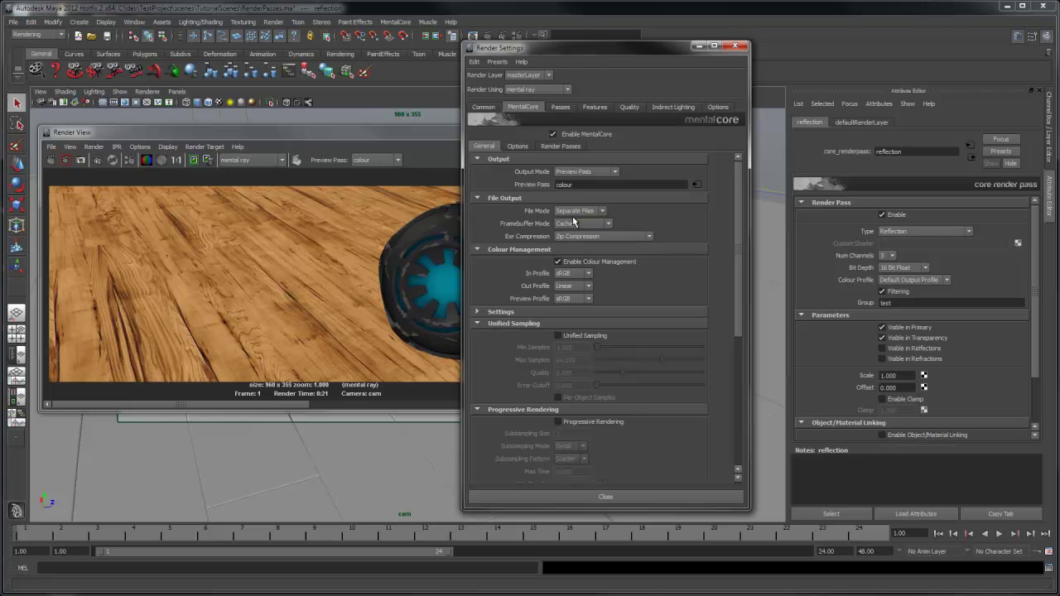
- Batch render the scene with separate files and open the specular folder in the project's images folder
{"action": "left_click", "coordinate": [273, 22]}
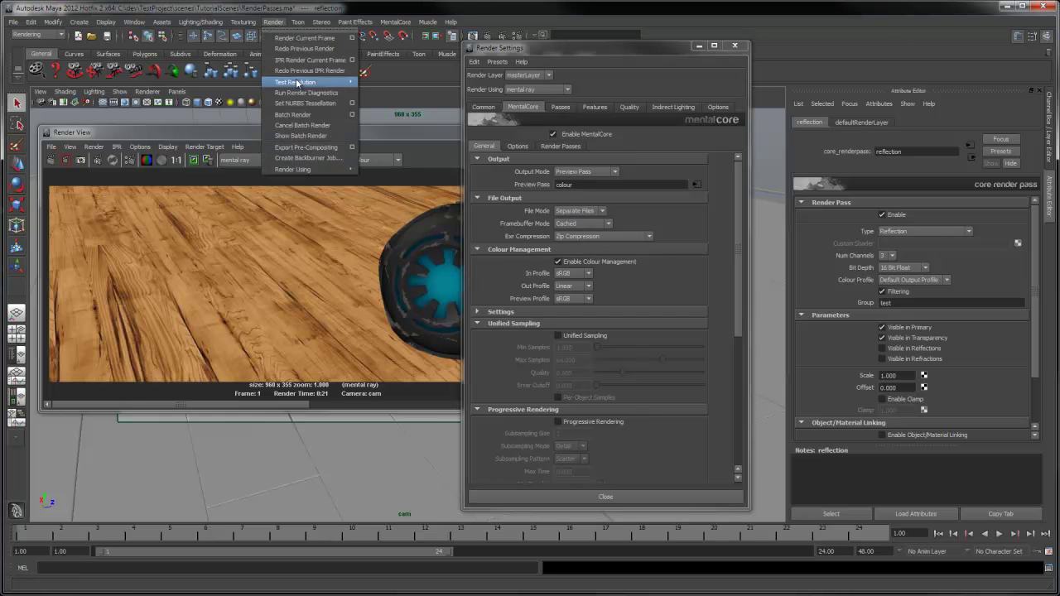
{"action": "left_click", "coordinate": [293, 115]}
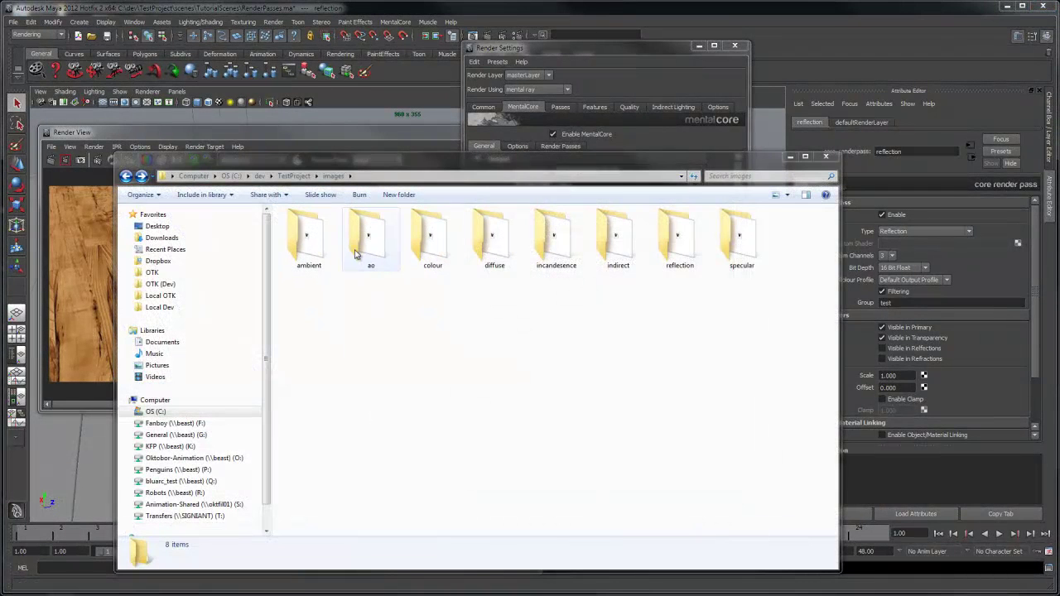
{"action": "double_click", "coordinate": [741, 239]}
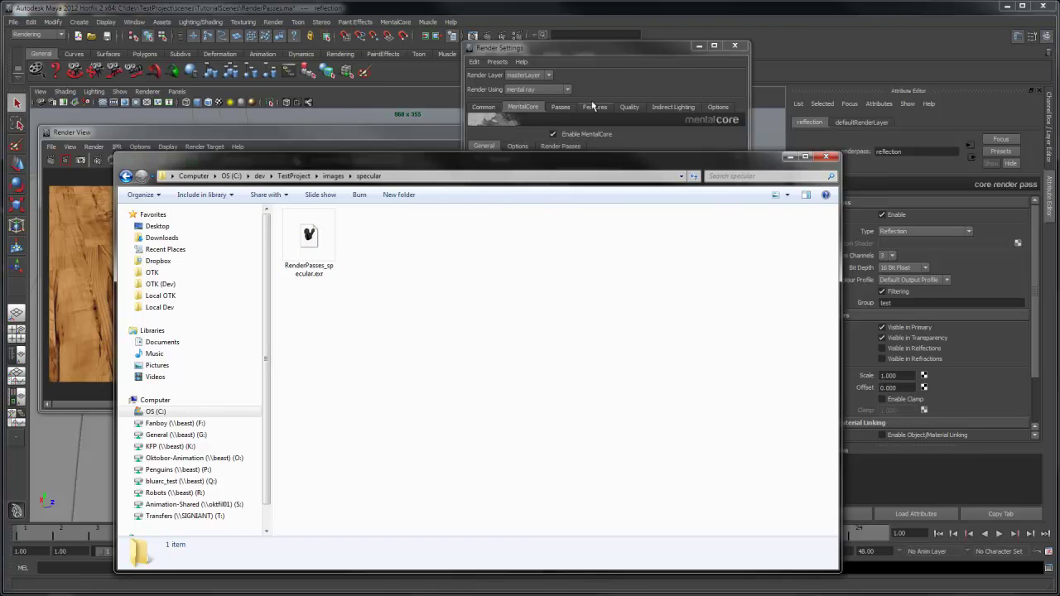
- Return to Maya's render pass settings and create three Matte passes in the scene passes
{"action": "left_click", "coordinate": [609, 83]}
{"action": "left_click", "coordinate": [560, 146]}
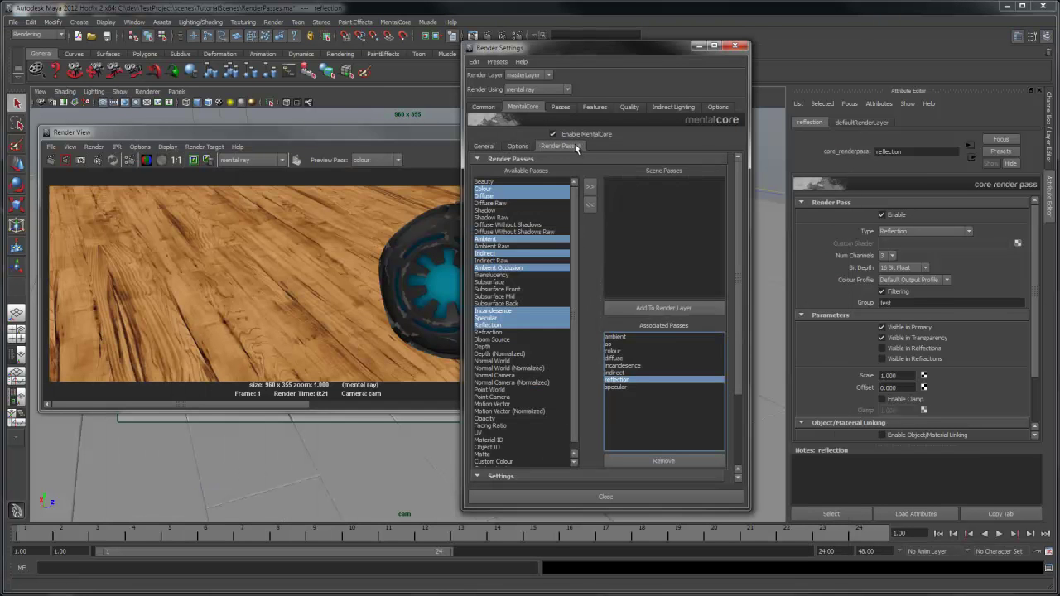
{"action": "scroll", "coordinate": [538, 347], "scroll_direction": "down", "scroll_amount": 1}
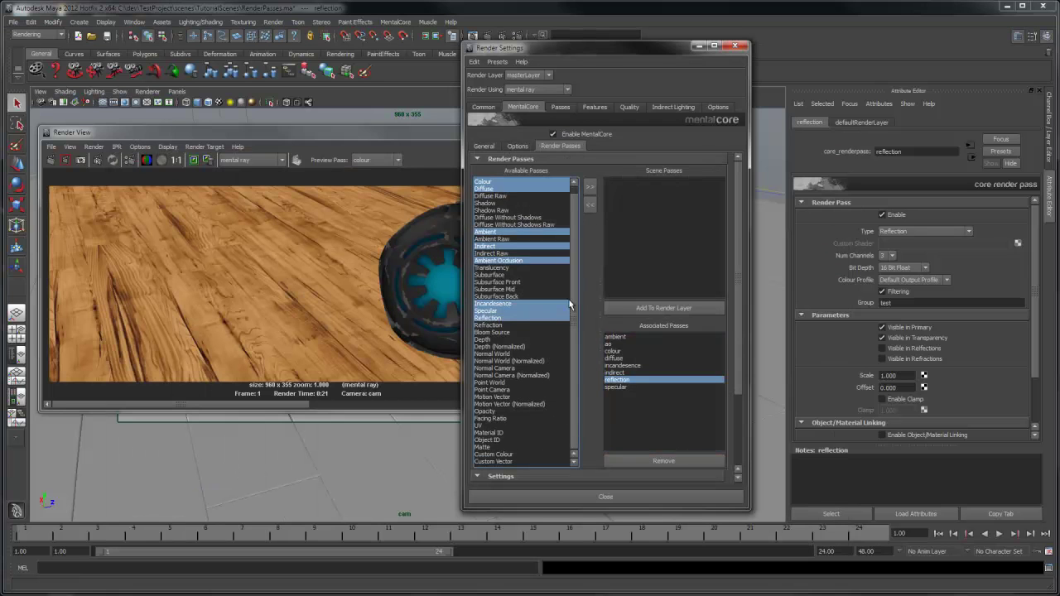
{"action": "left_click", "coordinate": [498, 447]}
{"action": "left_click", "coordinate": [591, 184]}
{"action": "left_click", "coordinate": [590, 184]}
{"action": "left_click", "coordinate": [590, 184]}
- Rename the first matte scene pass to matte_floor
{"action": "left_click", "coordinate": [613, 181]}
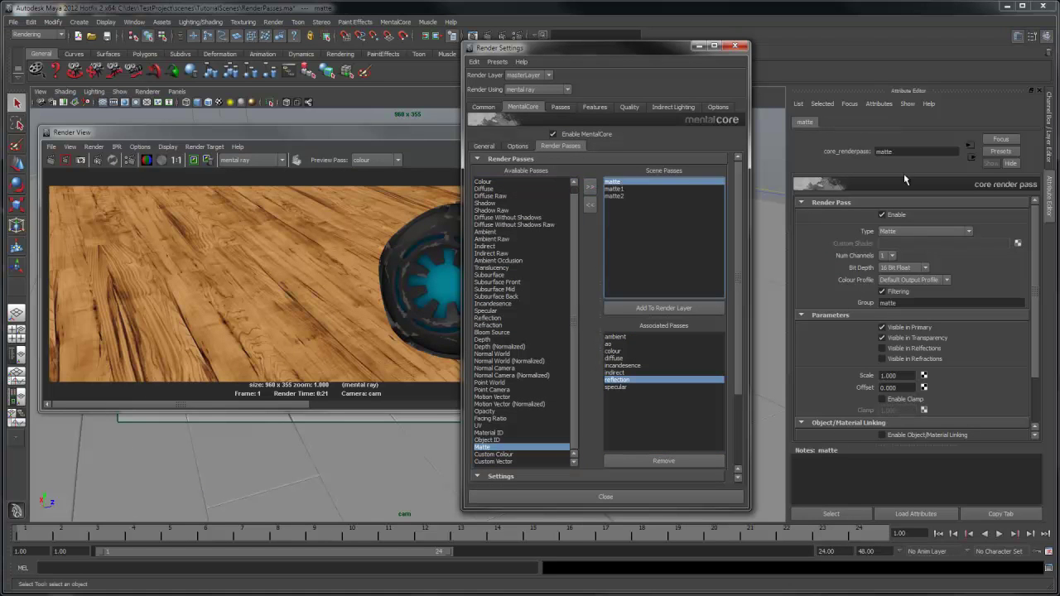
{"action": "left_click", "coordinate": [918, 152]}
{"action": "type", "text": "_floor"}
{"action": "key", "text": "Return"}
- Rename the matte2 pass to matte_sphere and the matte1 pass to matte_glow
{"action": "left_click", "coordinate": [617, 189]}
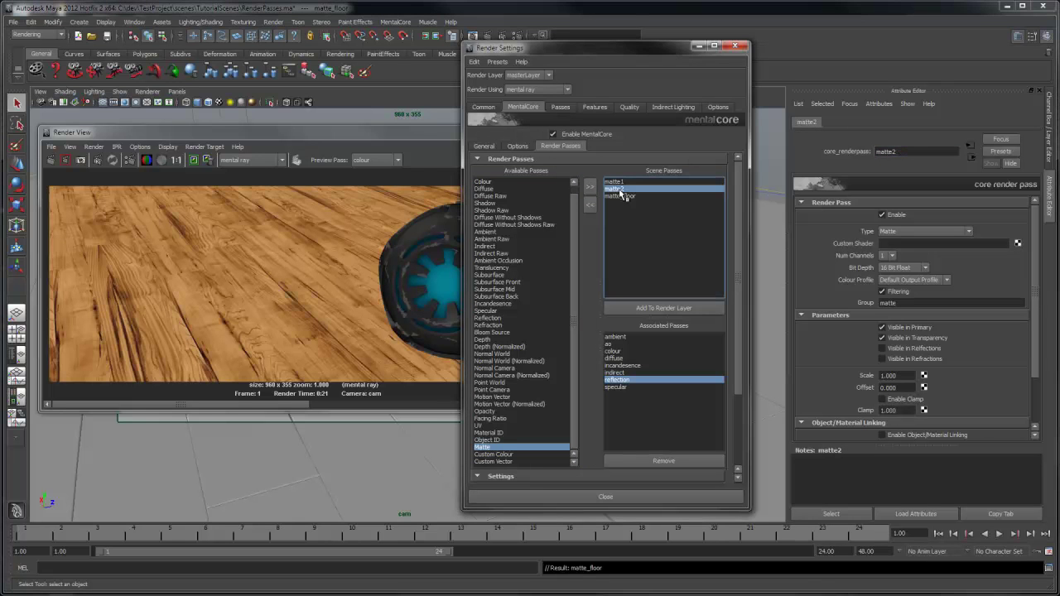
{"action": "left_click", "coordinate": [913, 152]}
{"action": "type", "text": "_sphere"}
{"action": "key", "text": "Return"}
{"action": "left_click", "coordinate": [621, 182]}
{"action": "left_click", "coordinate": [928, 152]}
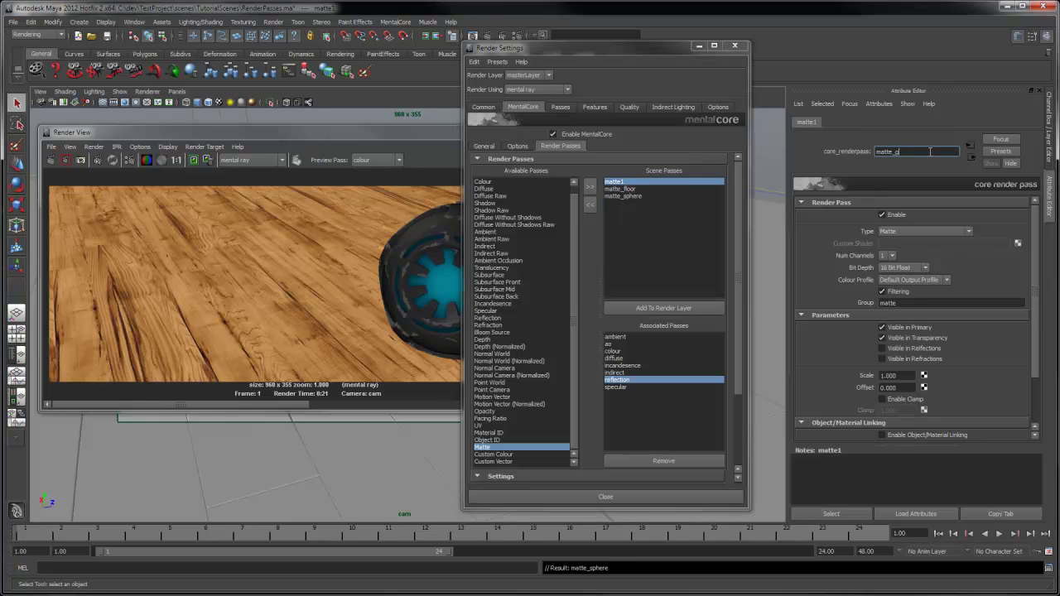
{"action": "type", "text": "_glow"}
{"action": "key", "text": "Return"}
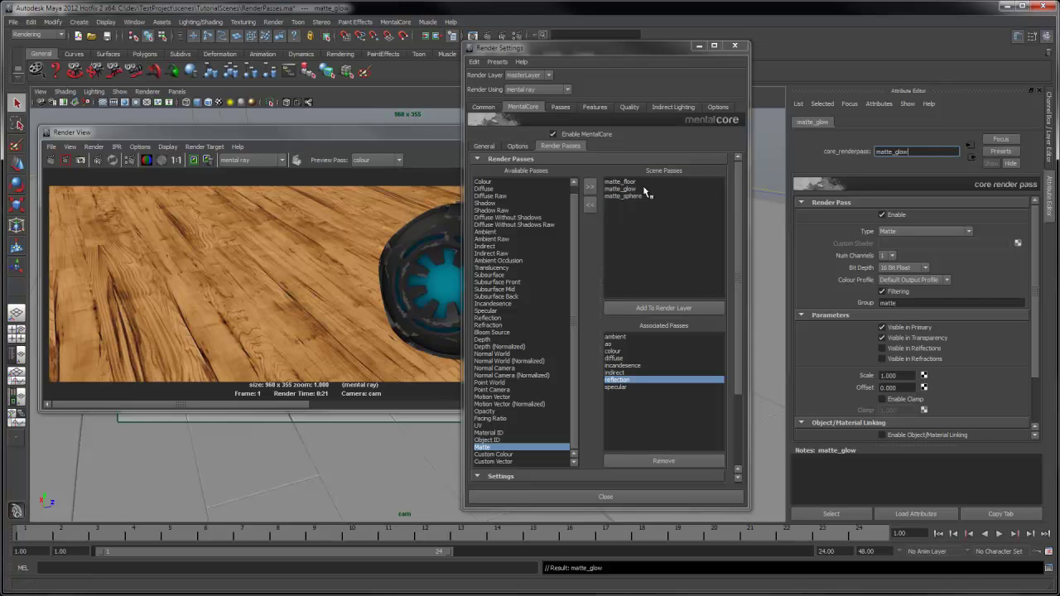
- Uncover the viewport, select the whole wooden floor group and link it to the matte_floor pass
{"action": "left_click_drag", "start_coordinate": [430, 129], "coordinate": [406, 462]}
{"action": "left_click_drag", "start_coordinate": [603, 48], "coordinate": [978, 62]}
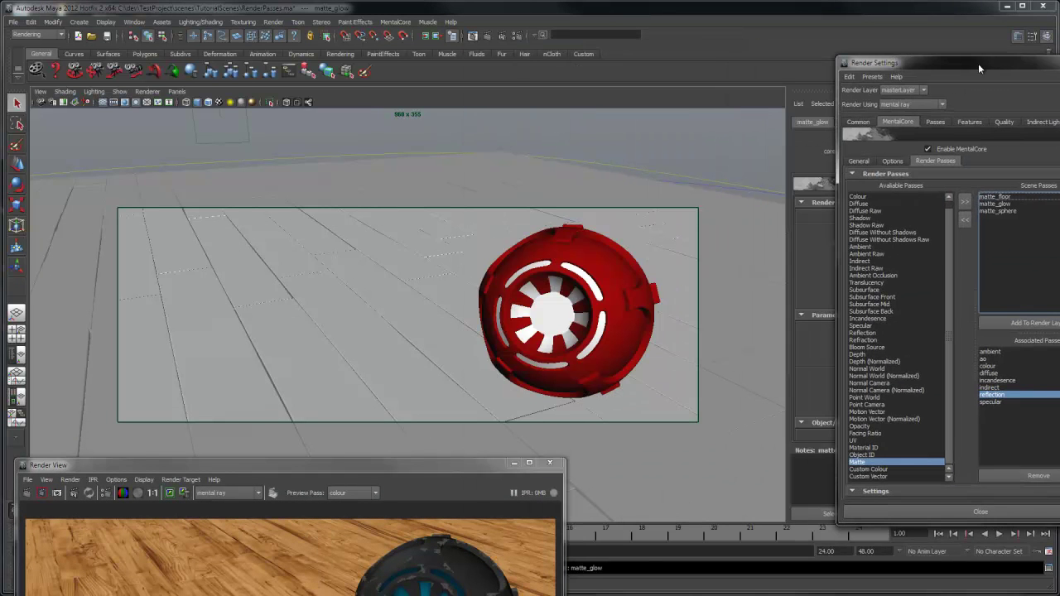
{"action": "left_click", "coordinate": [382, 284]}
{"action": "key", "text": "Up"}
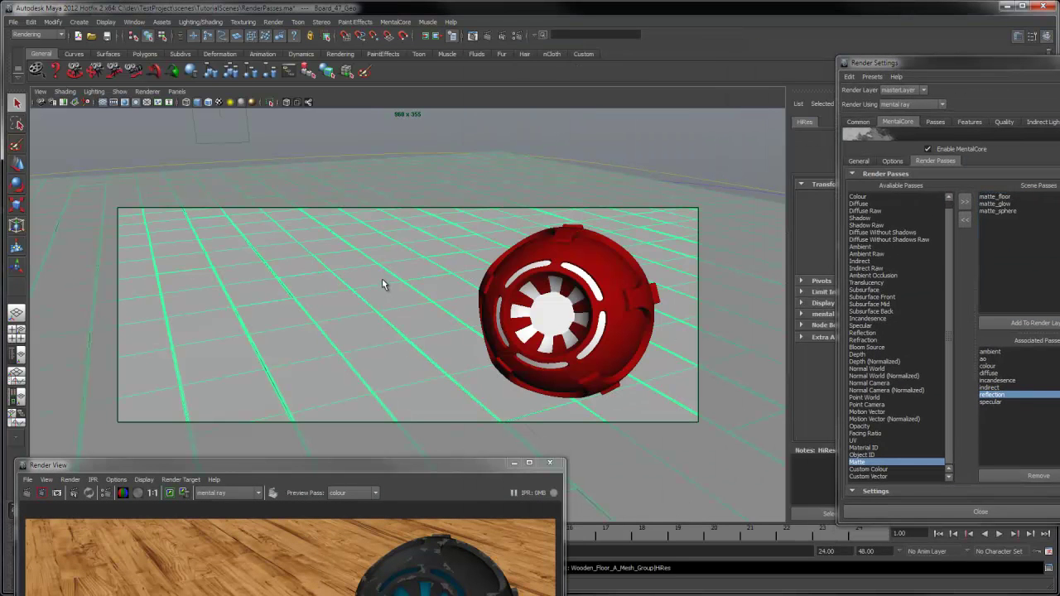
{"action": "right_click", "coordinate": [1002, 202]}
{"action": "mouse_move", "coordinate": [996, 250]}
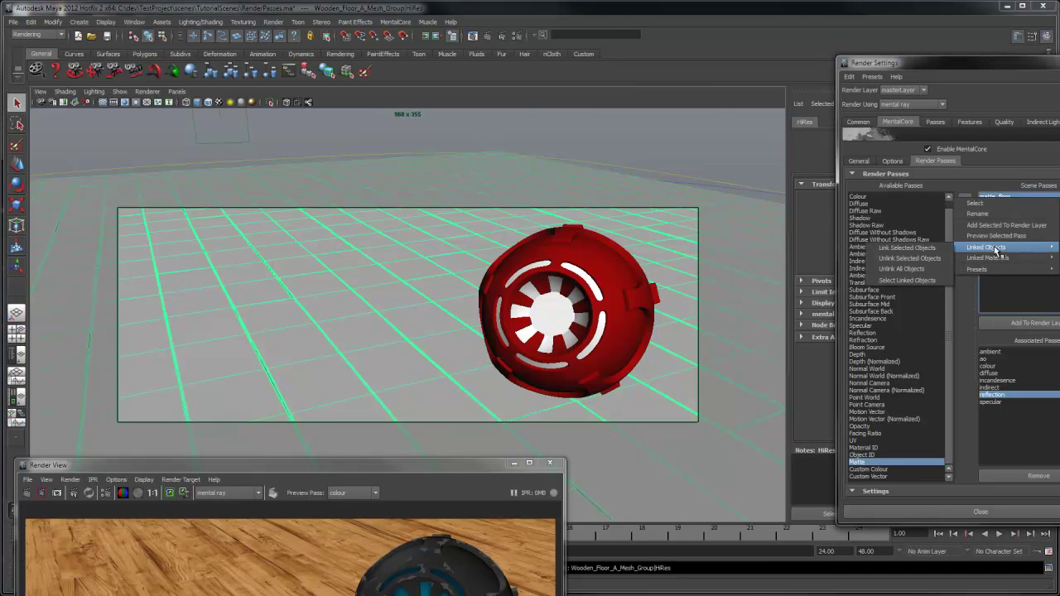
{"action": "left_click", "coordinate": [925, 247]}
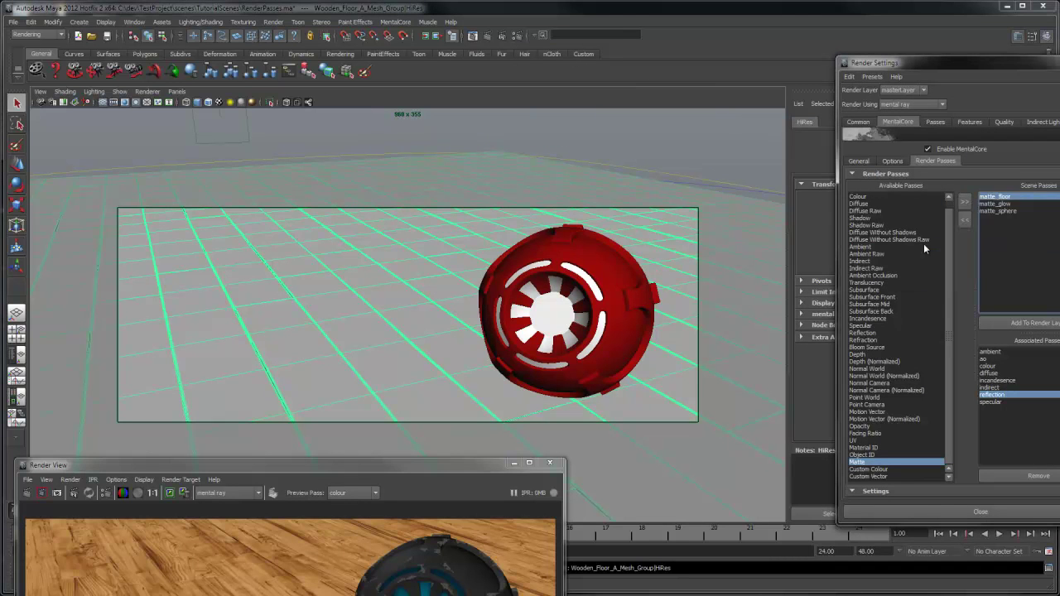
- Select the sphere's metal geometry without the glow parts and link it to the matte_sphere pass
{"action": "left_click", "coordinate": [636, 263]}
{"action": "key", "text": "Up"}
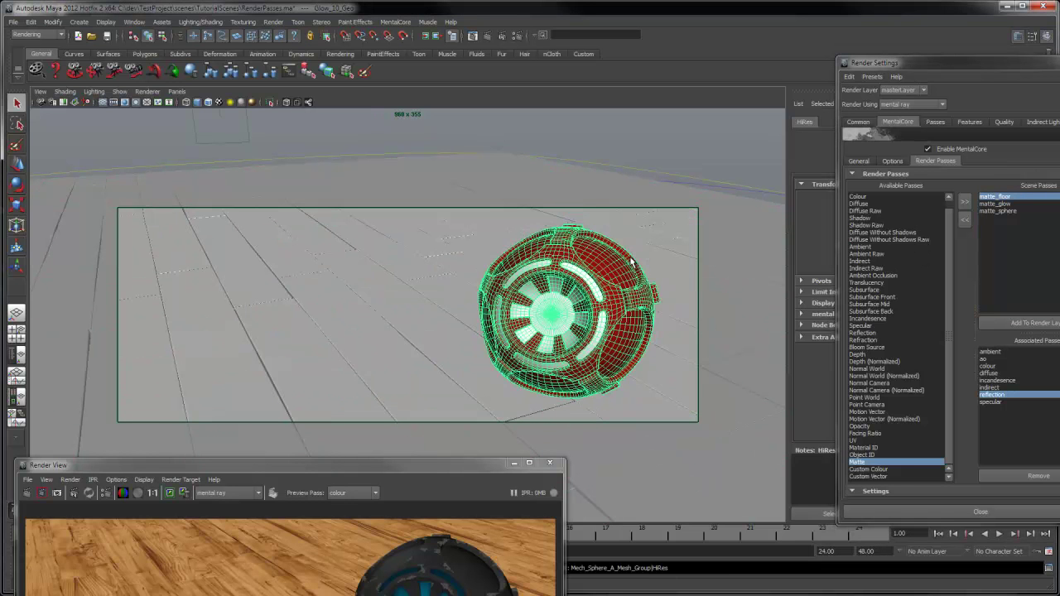
{"action": "left_click", "coordinate": [591, 277]}
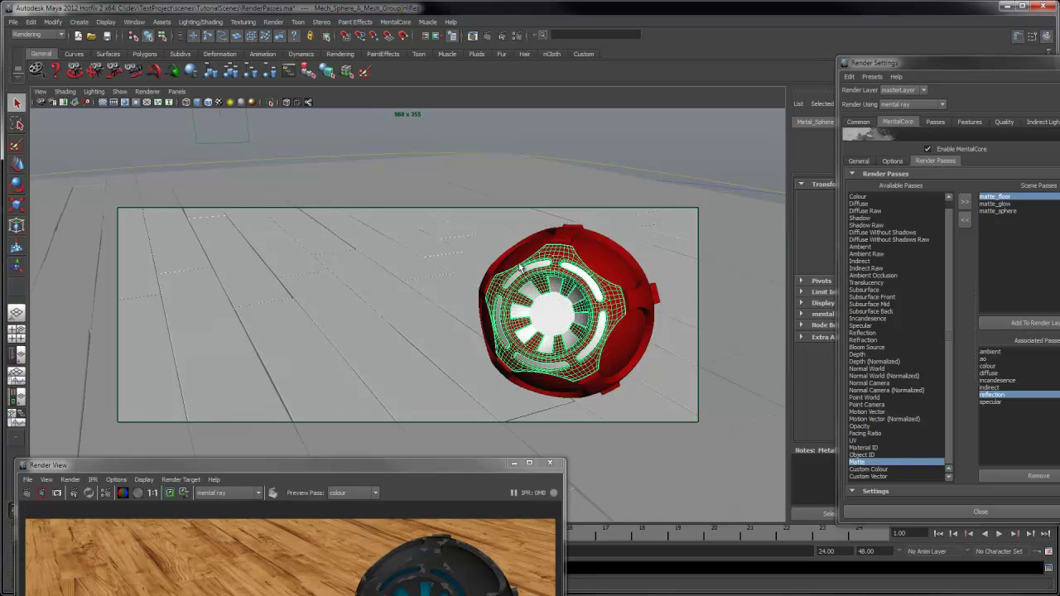
{"action": "left_click", "coordinate": [468, 227]}
{"action": "left_click", "coordinate": [706, 458]}
{"action": "left_click", "coordinate": [659, 215], "text": "ctrl"}
{"action": "left_click", "coordinate": [455, 432], "text": "ctrl"}
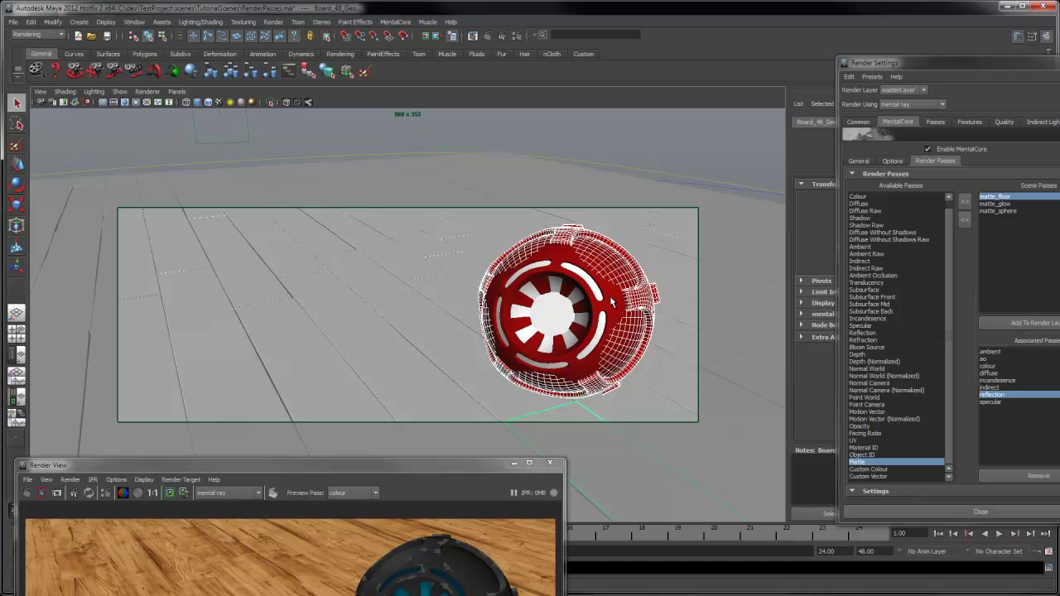
{"action": "left_click", "coordinate": [613, 302]}
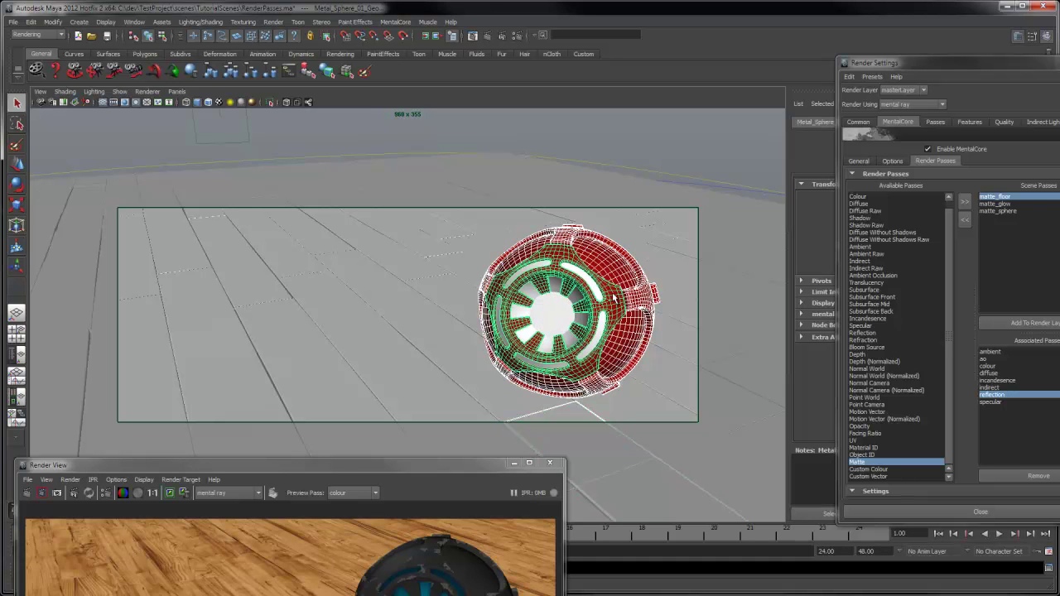
{"action": "right_click", "coordinate": [999, 213]}
{"action": "mouse_move", "coordinate": [1005, 274]}
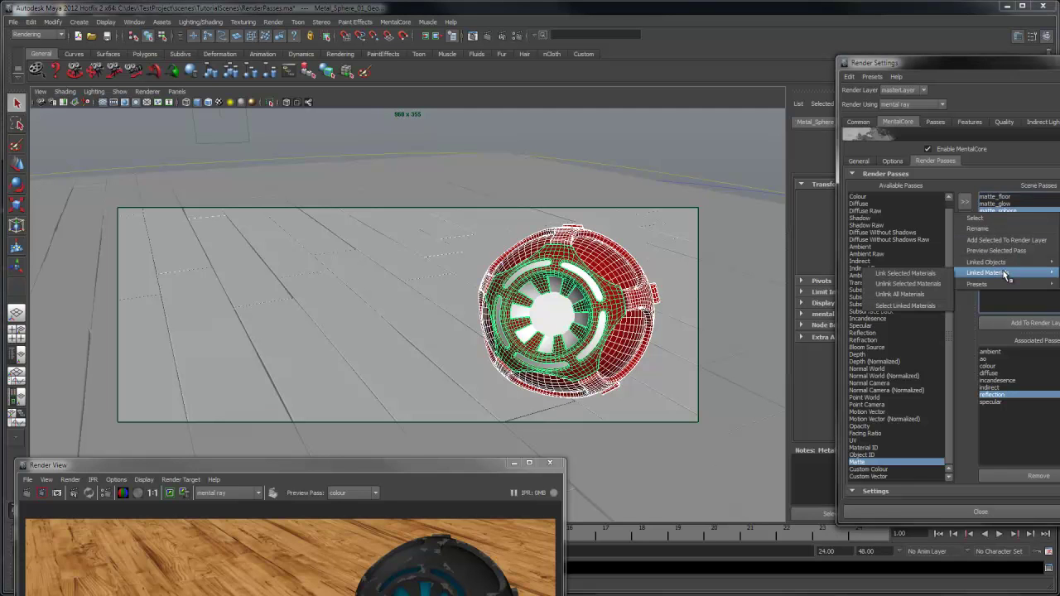
{"action": "left_click", "coordinate": [915, 269]}
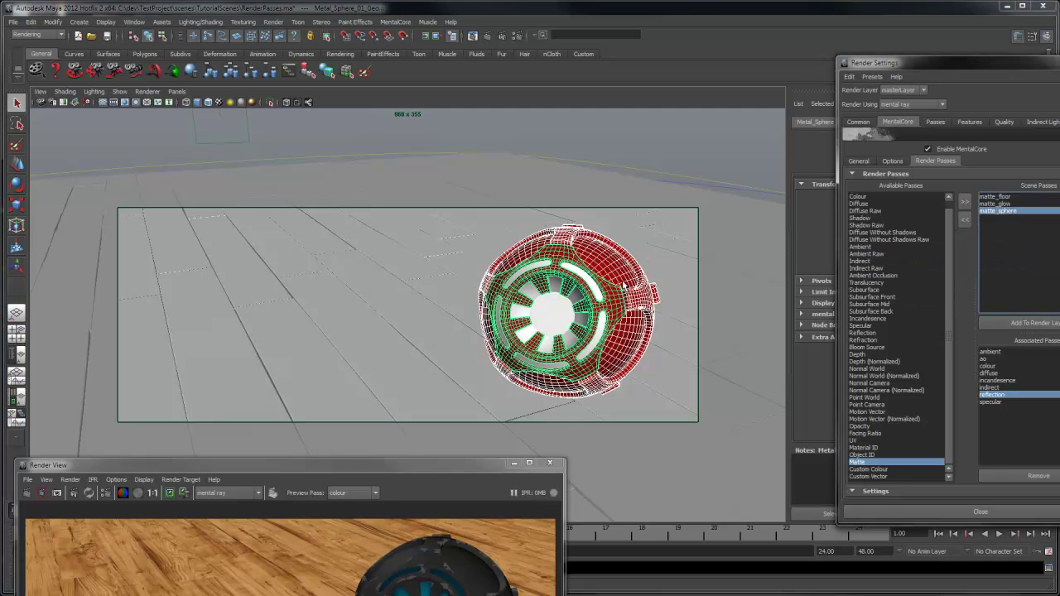
- Select the sphere's glow geometry and link it as an object to the matte_glow pass
{"action": "left_click", "coordinate": [558, 321]}
{"action": "right_click", "coordinate": [1000, 204]}
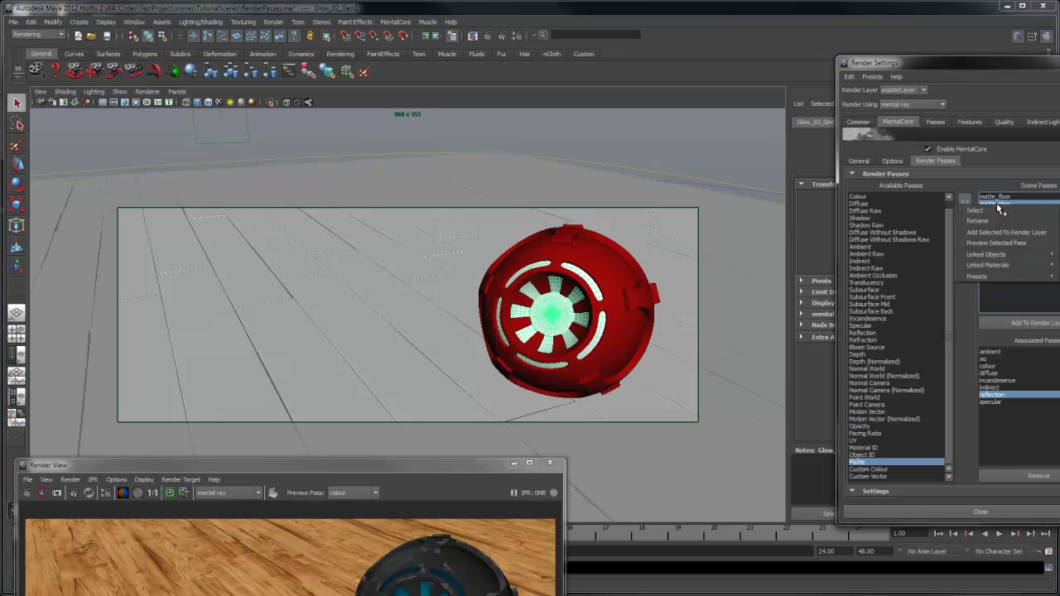
{"action": "mouse_move", "coordinate": [989, 255]}
{"action": "left_click", "coordinate": [899, 256]}
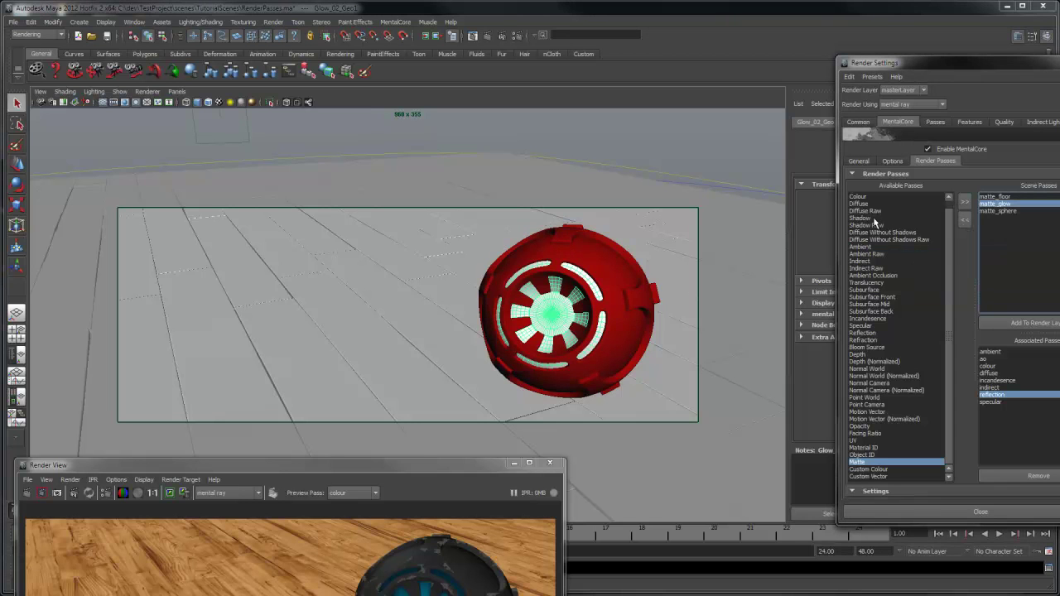
- Add the matte_floor, matte_glow and matte_sphere passes to the render layer
{"action": "left_click_drag", "start_coordinate": [905, 70], "coordinate": [748, 59]}
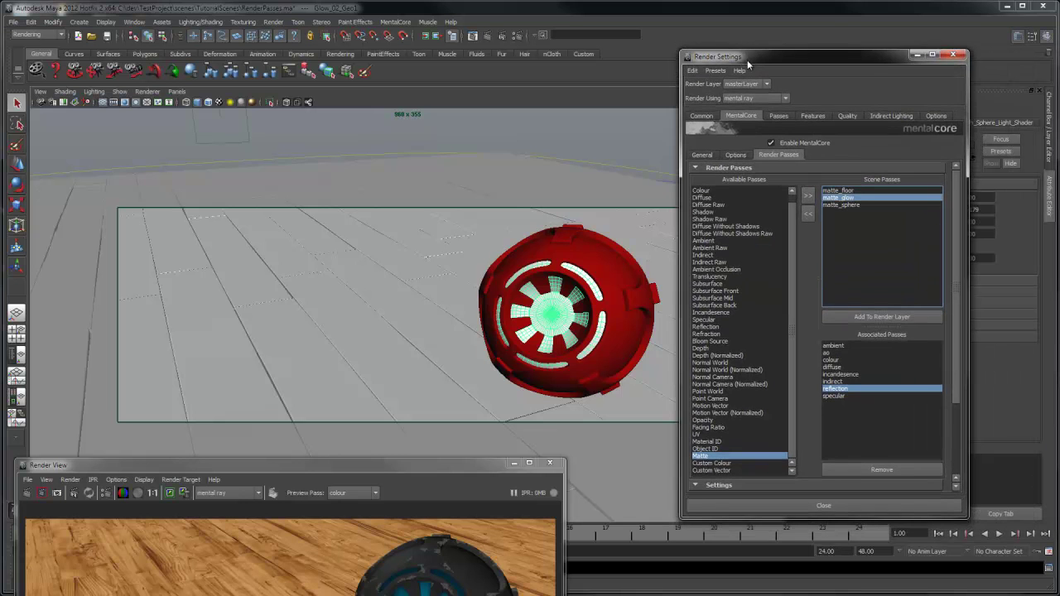
{"action": "left_click_drag", "start_coordinate": [838, 192], "coordinate": [844, 222]}
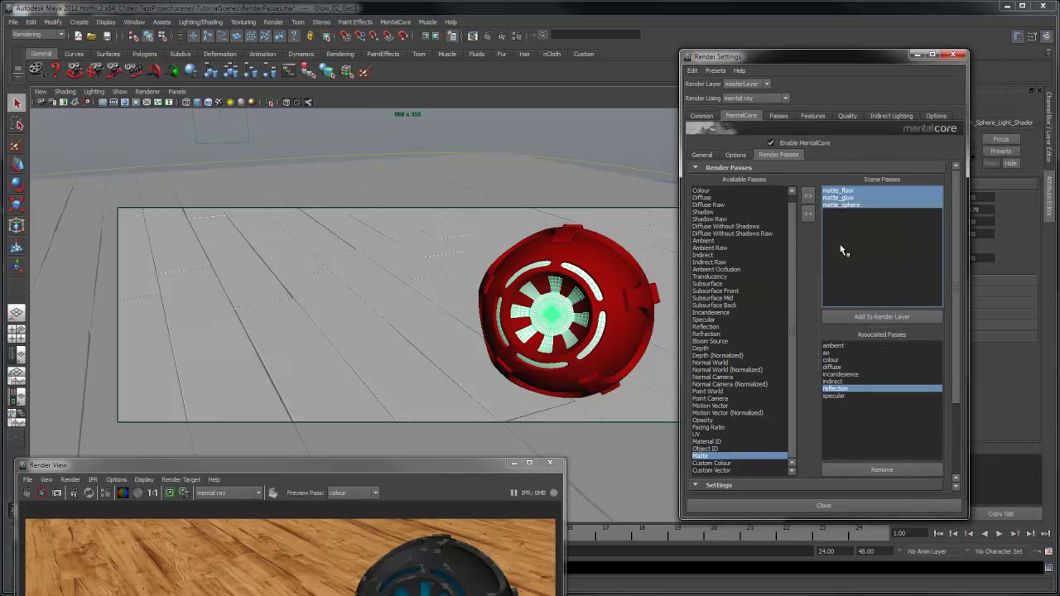
{"action": "left_click", "coordinate": [862, 318]}
- Set the Render View's preview pass to matte_sphere and render the current frame
{"action": "left_click_drag", "start_coordinate": [422, 468], "coordinate": [449, 178]}
{"action": "left_click", "coordinate": [373, 206]}
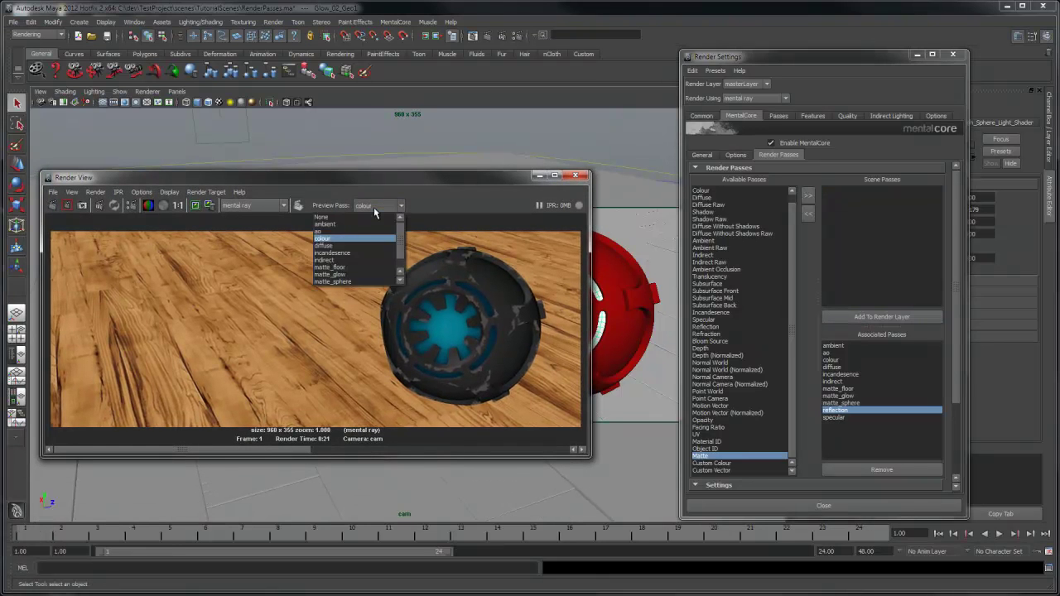
{"action": "left_click", "coordinate": [359, 282]}
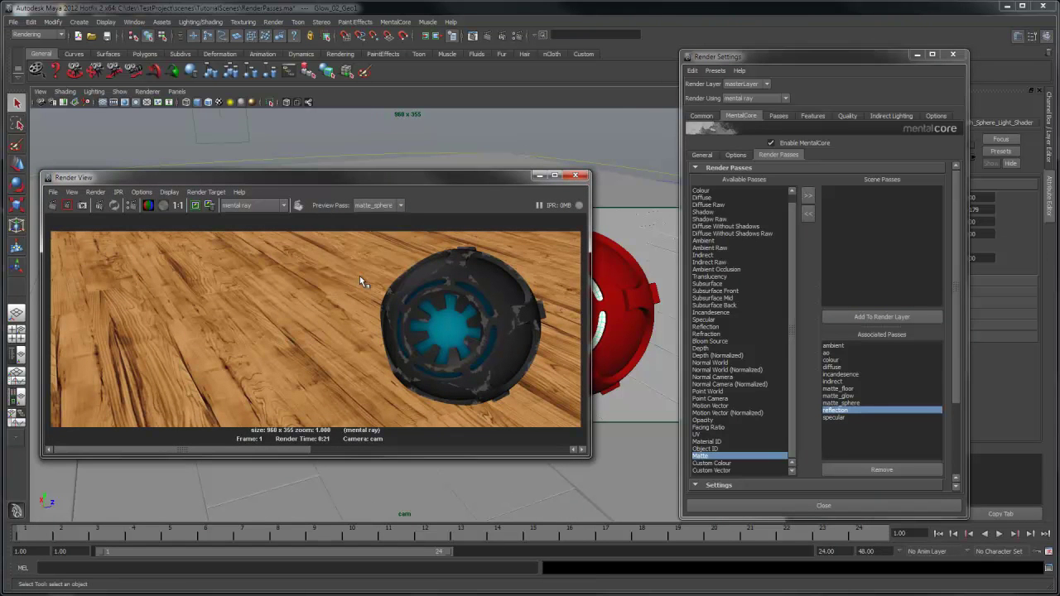
{"action": "left_click", "coordinate": [52, 207]}
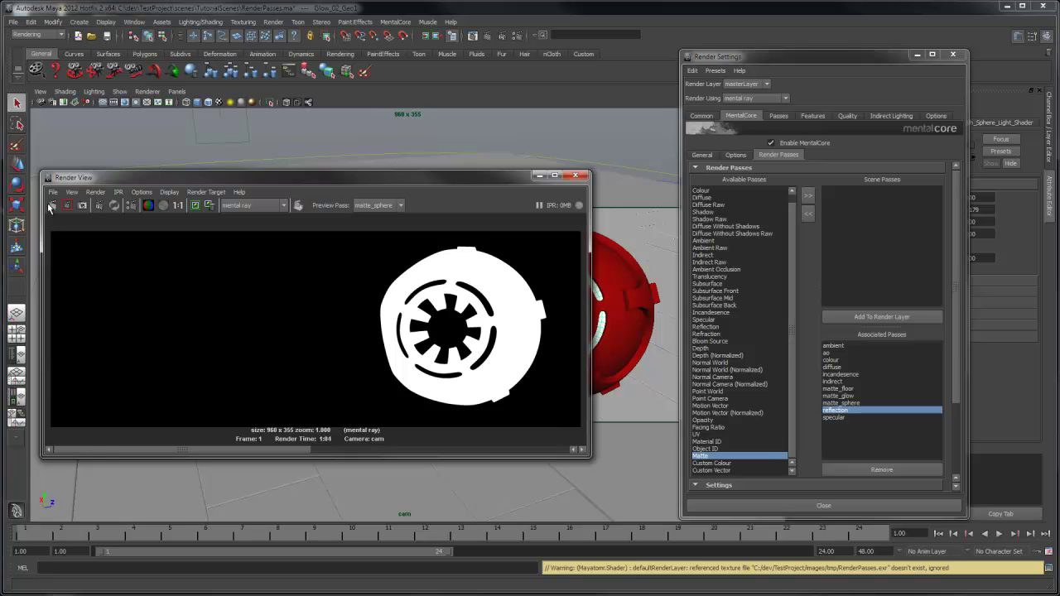
{"action": "left_click", "coordinate": [840, 396]}
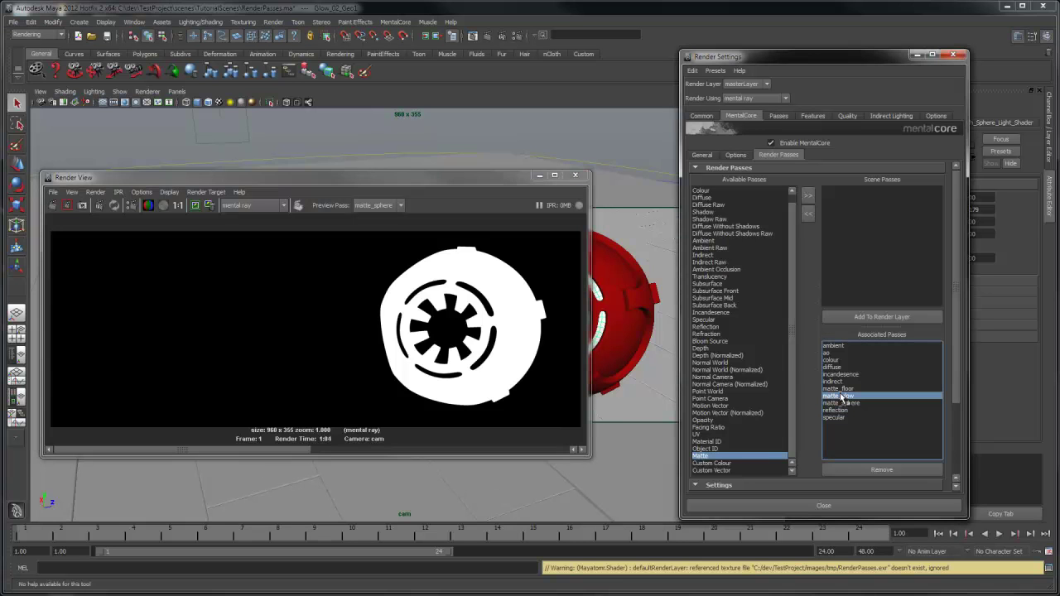
{"action": "right_click", "coordinate": [841, 397]}
{"action": "mouse_move", "coordinate": [876, 456]}
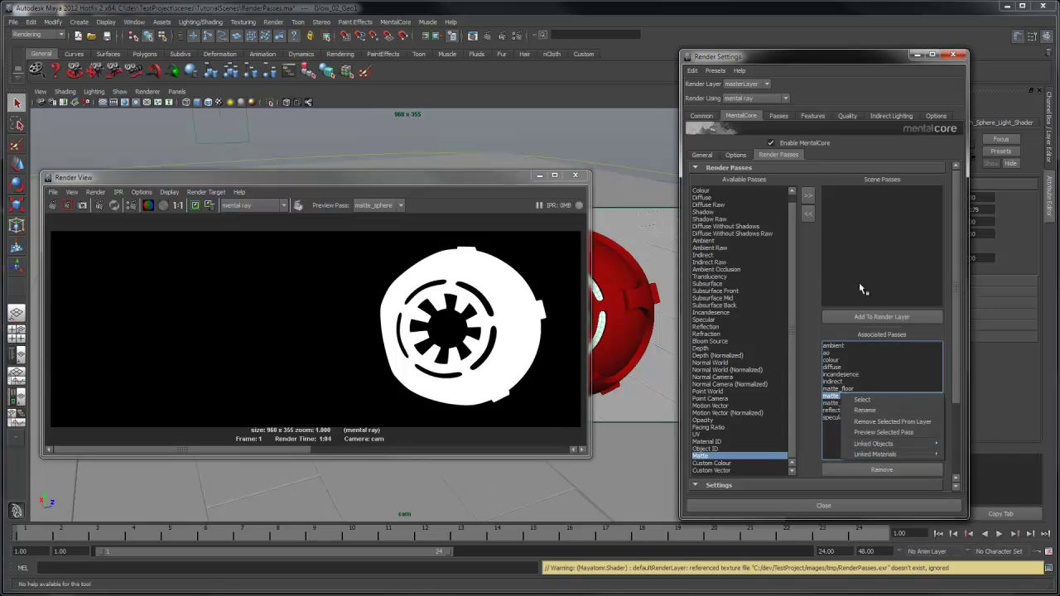
{"action": "left_click", "coordinate": [835, 338]}
- Create two Specular passes in the scene passes list
{"action": "left_click", "coordinate": [711, 320]}
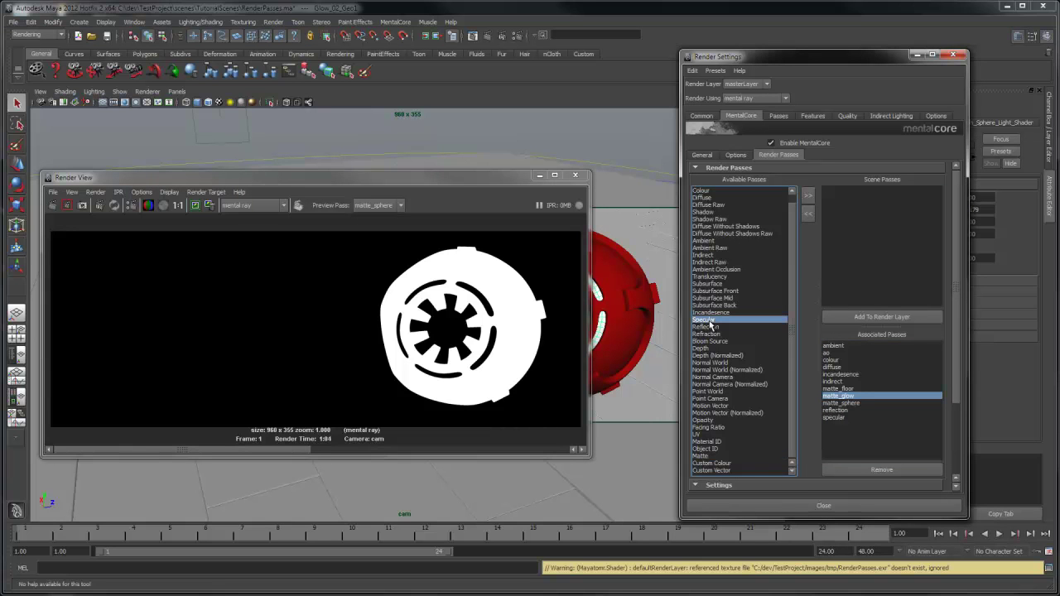
{"action": "left_click", "coordinate": [809, 196]}
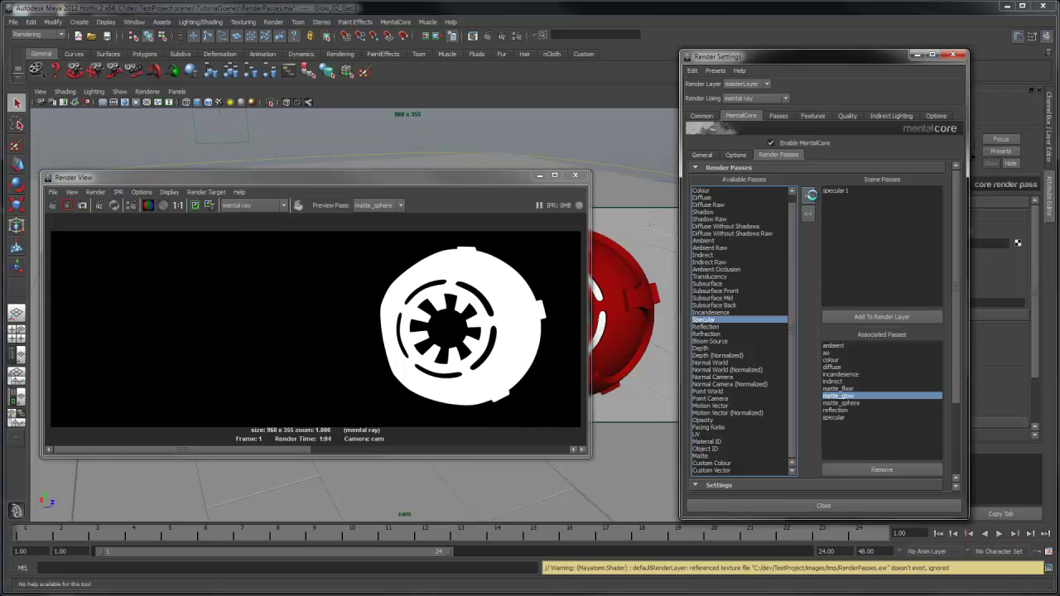
{"action": "left_click", "coordinate": [809, 196]}
- Rename the first new specular scene pass to specular_key
{"action": "left_click_drag", "start_coordinate": [820, 59], "coordinate": [588, 60]}
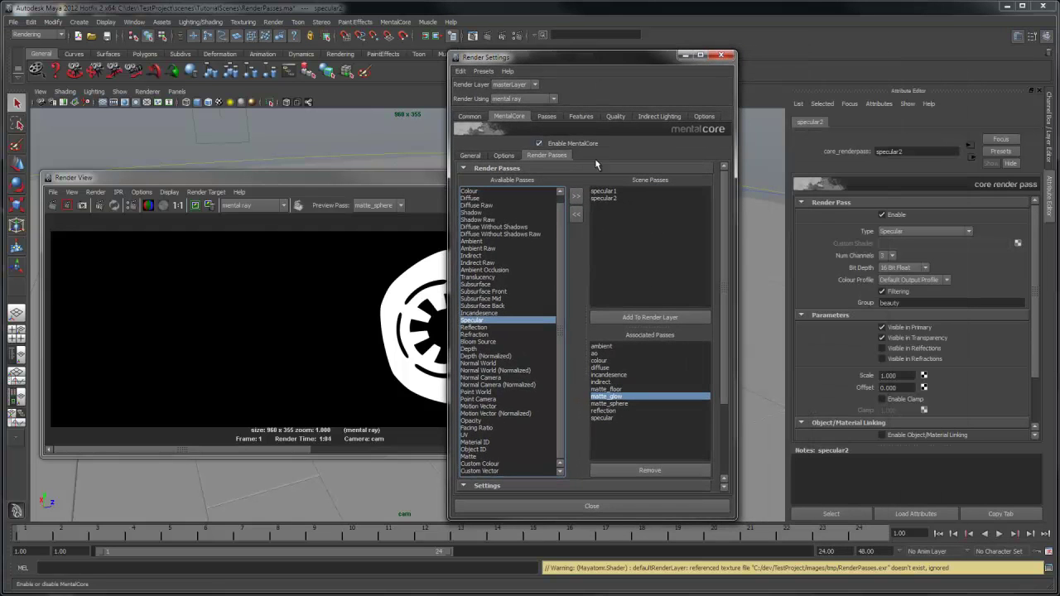
{"action": "left_click", "coordinate": [627, 191]}
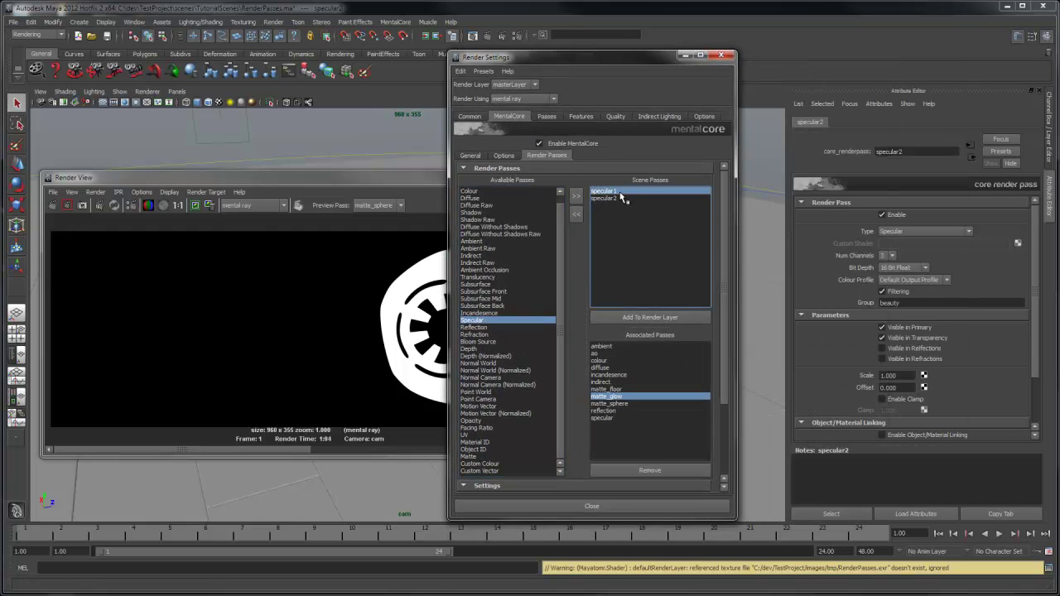
{"action": "left_click", "coordinate": [916, 150]}
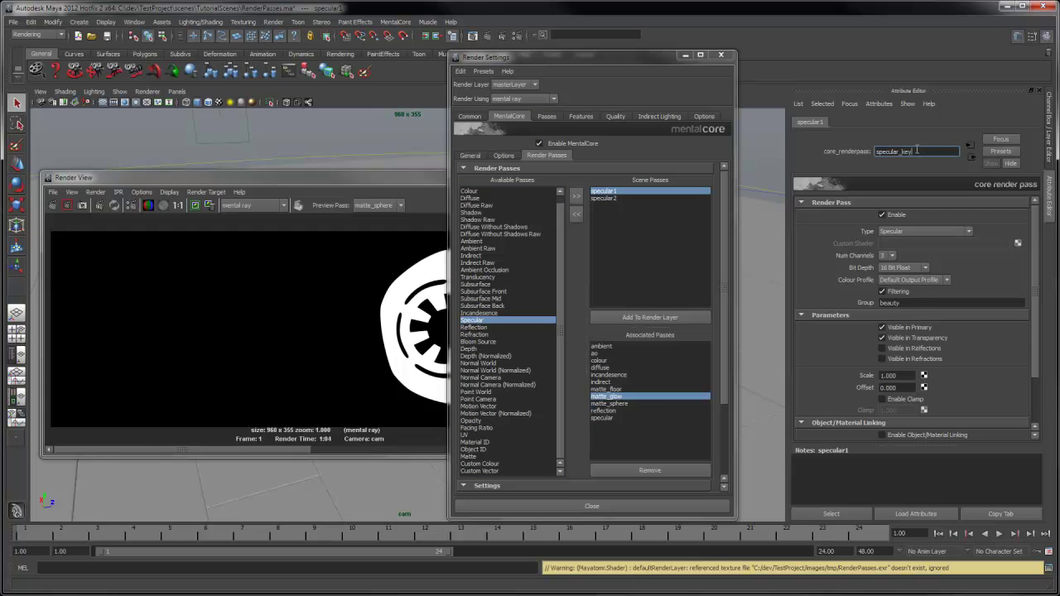
{"action": "type", "text": "_key"}
{"action": "key", "text": "Return"}
- Rename the second new specular scene pass to specular_floorlight
{"action": "left_click", "coordinate": [613, 198]}
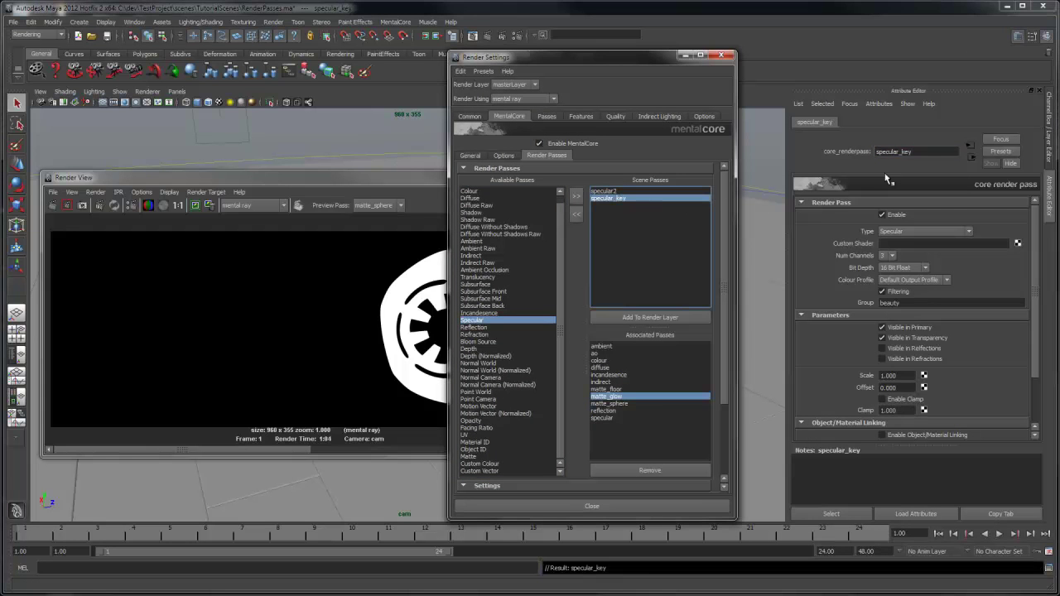
{"action": "left_click", "coordinate": [627, 191]}
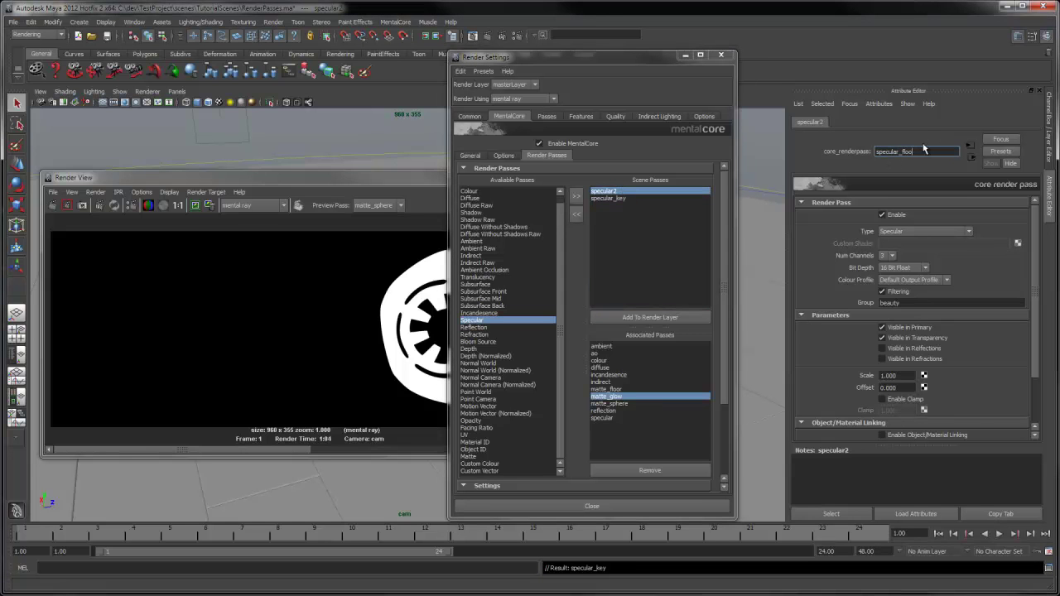
{"action": "left_click", "coordinate": [925, 148]}
{"action": "type", "text": "specular_floorlight"}
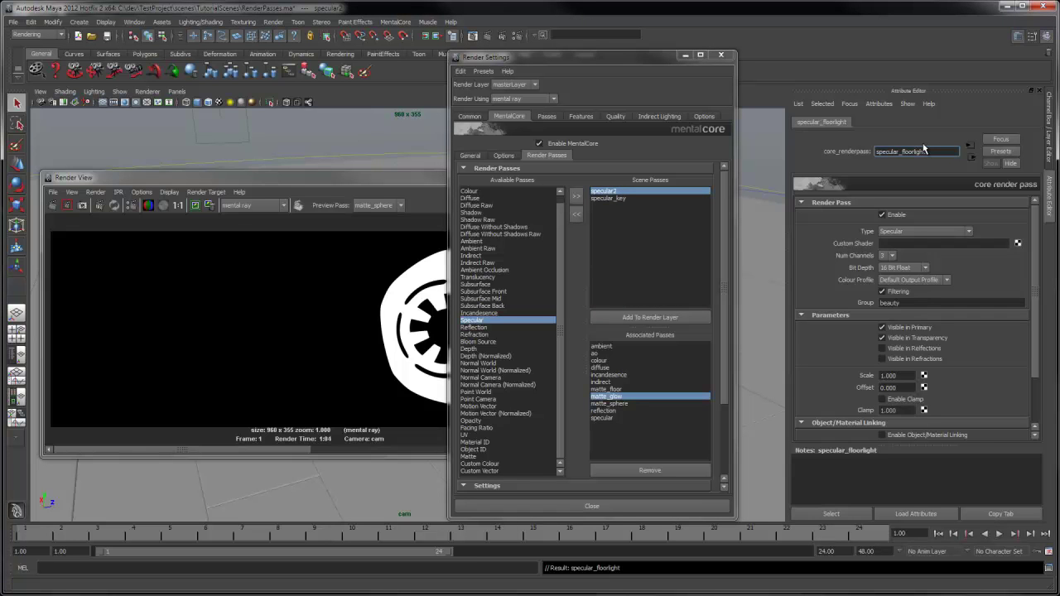
{"action": "key", "text": "Return"}
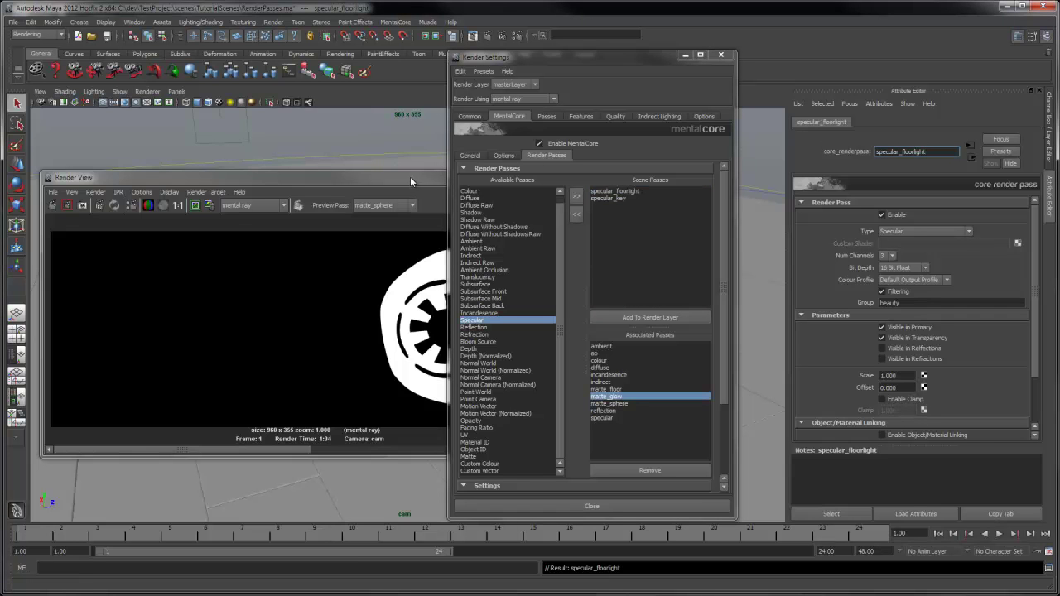
- Select the Key light from the Lights group in the Outliner and link it to the specular_key pass
{"action": "left_click_drag", "start_coordinate": [409, 179], "coordinate": [382, 321]}
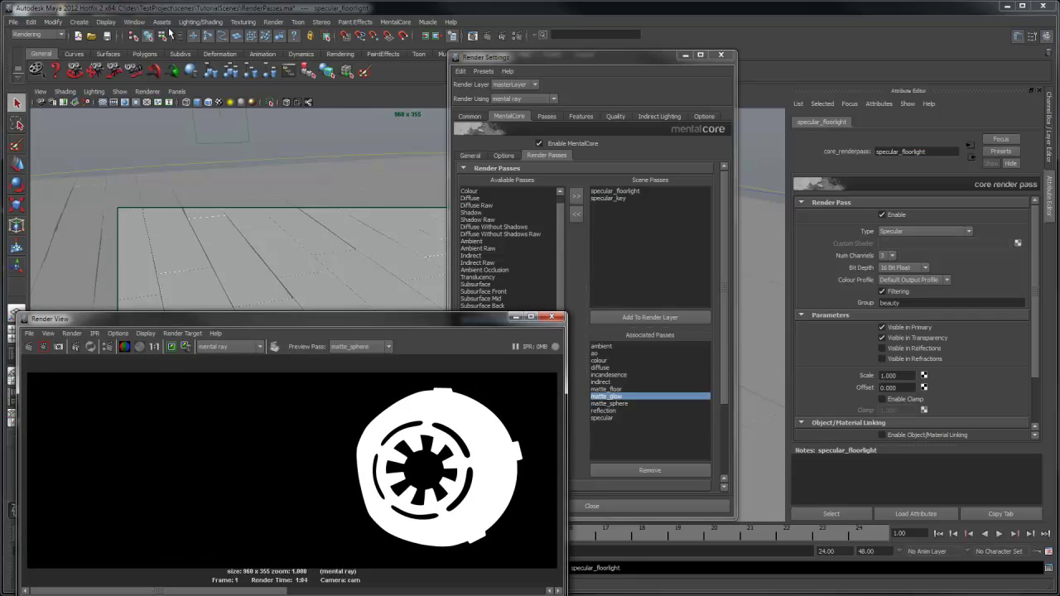
{"action": "left_click", "coordinate": [134, 21]}
{"action": "left_click", "coordinate": [154, 101]}
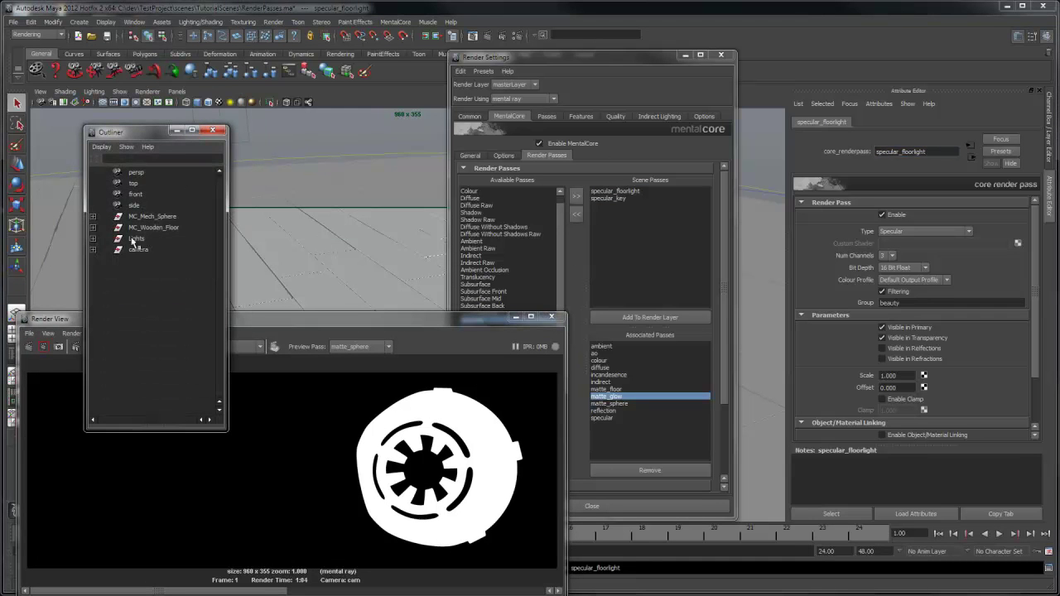
{"action": "left_click", "coordinate": [93, 239]}
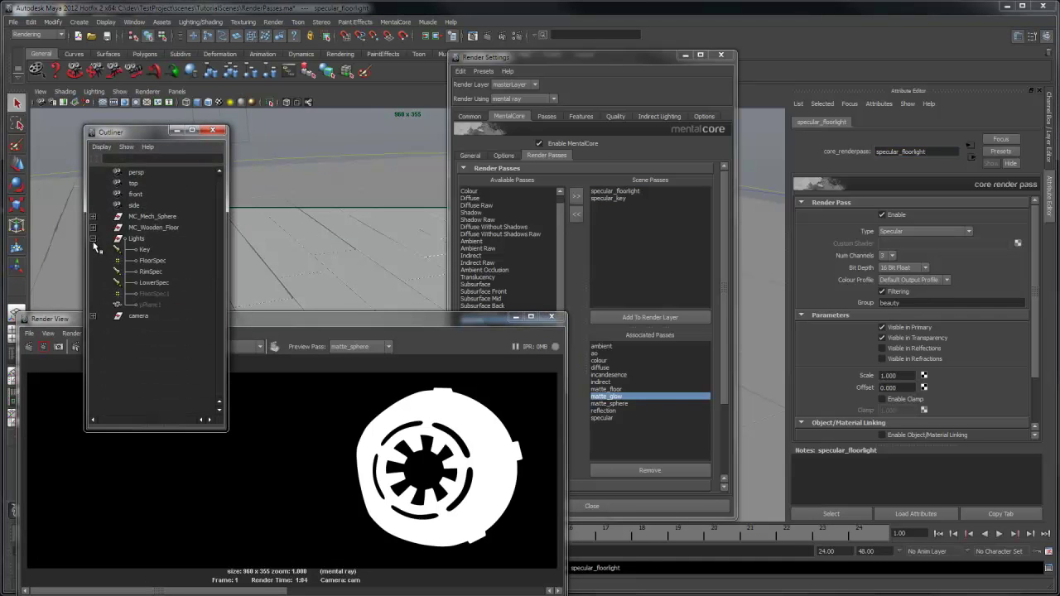
{"action": "left_click", "coordinate": [148, 250]}
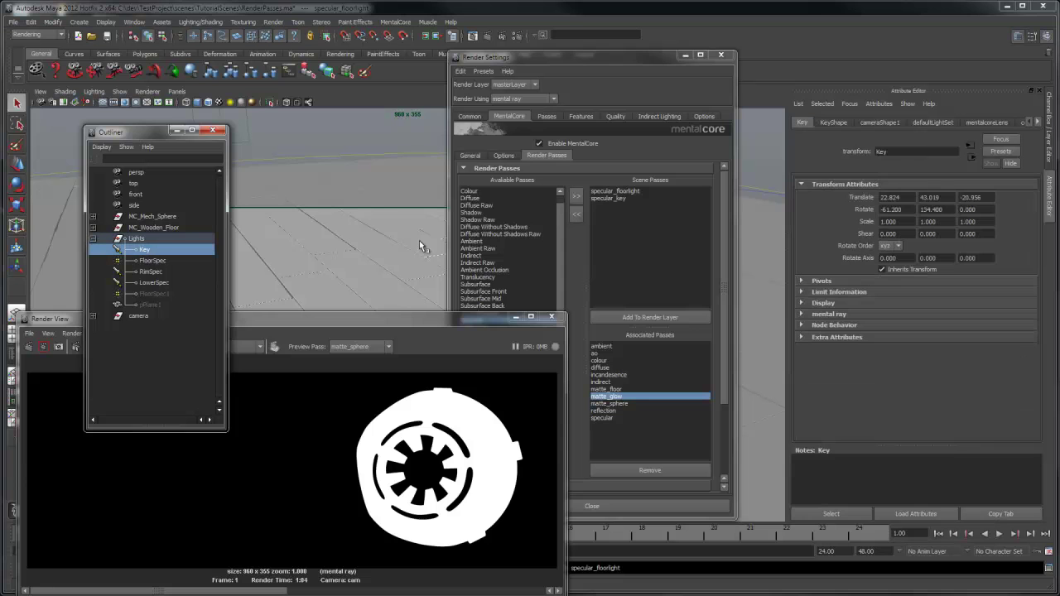
{"action": "left_click", "coordinate": [610, 199]}
{"action": "right_click", "coordinate": [613, 205]}
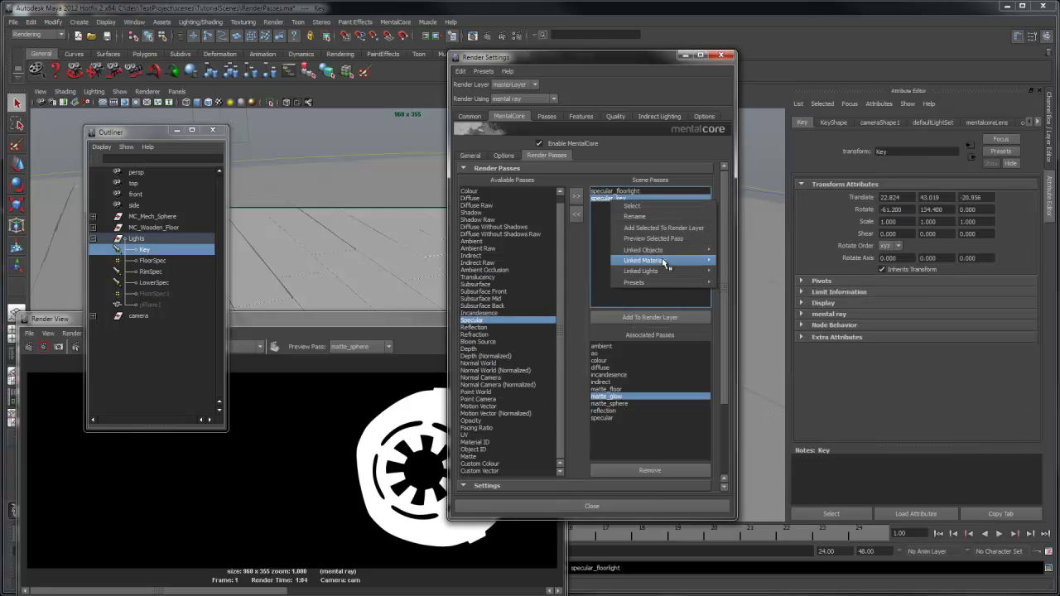
{"action": "mouse_move", "coordinate": [658, 270]}
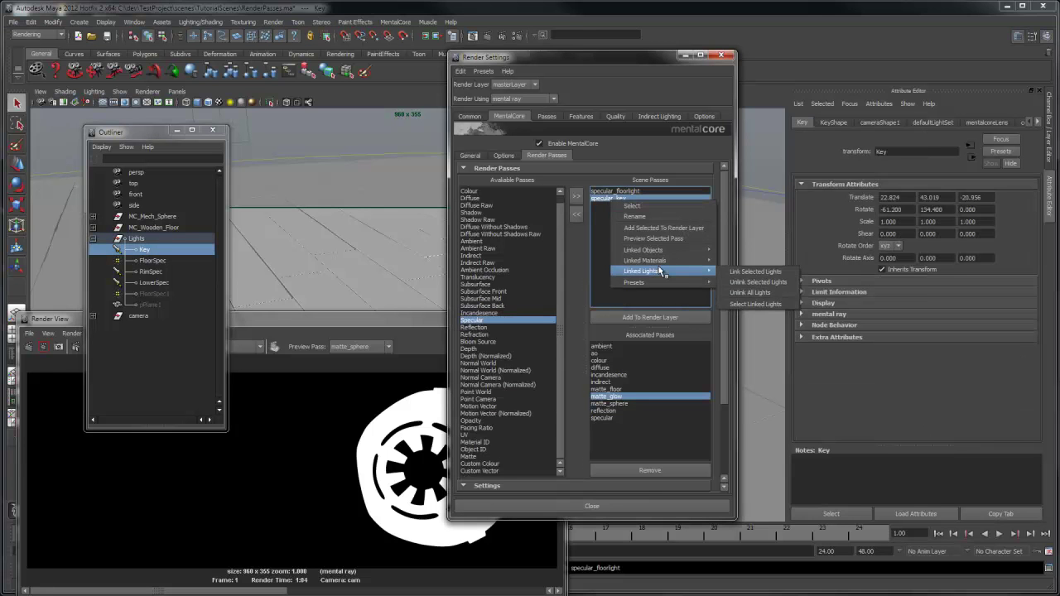
{"action": "left_click", "coordinate": [736, 272]}
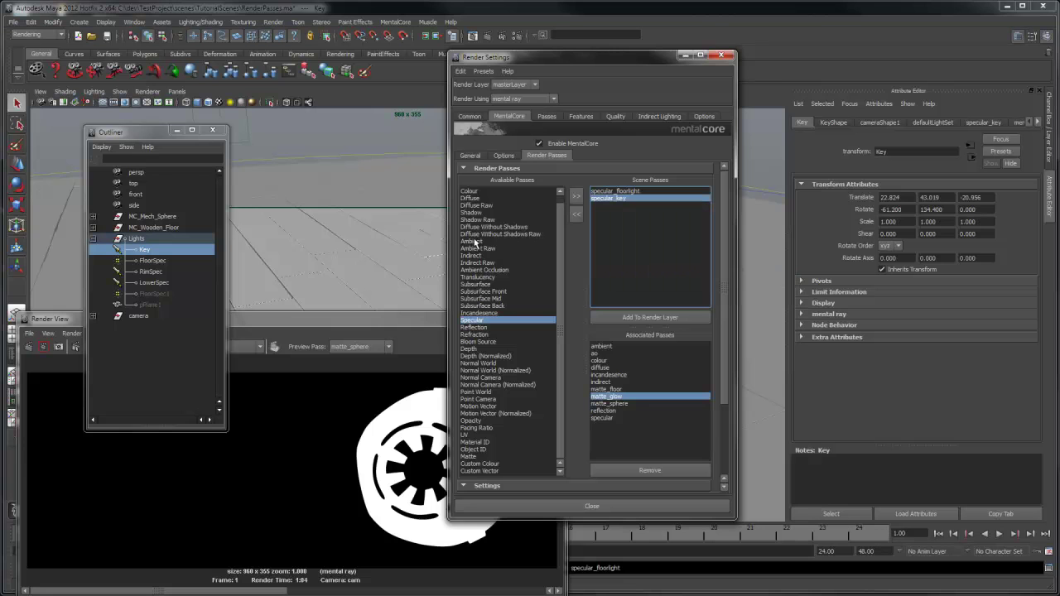
- Select the FloorSpec light and link it to the specular_floorlight pass
{"action": "left_click", "coordinate": [155, 261]}
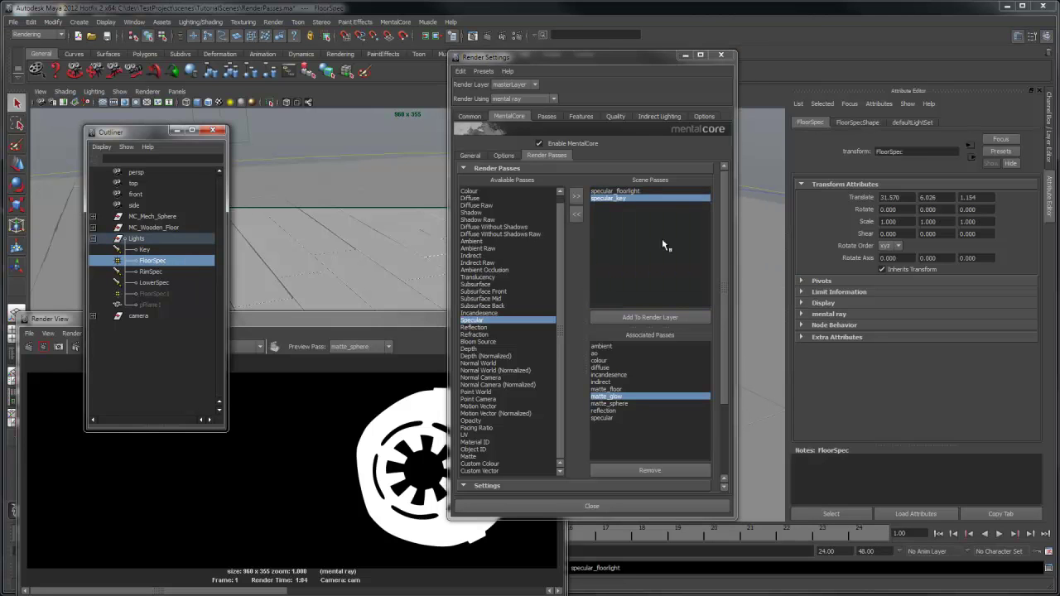
{"action": "left_click", "coordinate": [625, 192]}
{"action": "right_click", "coordinate": [627, 197]}
{"action": "mouse_move", "coordinate": [707, 243]}
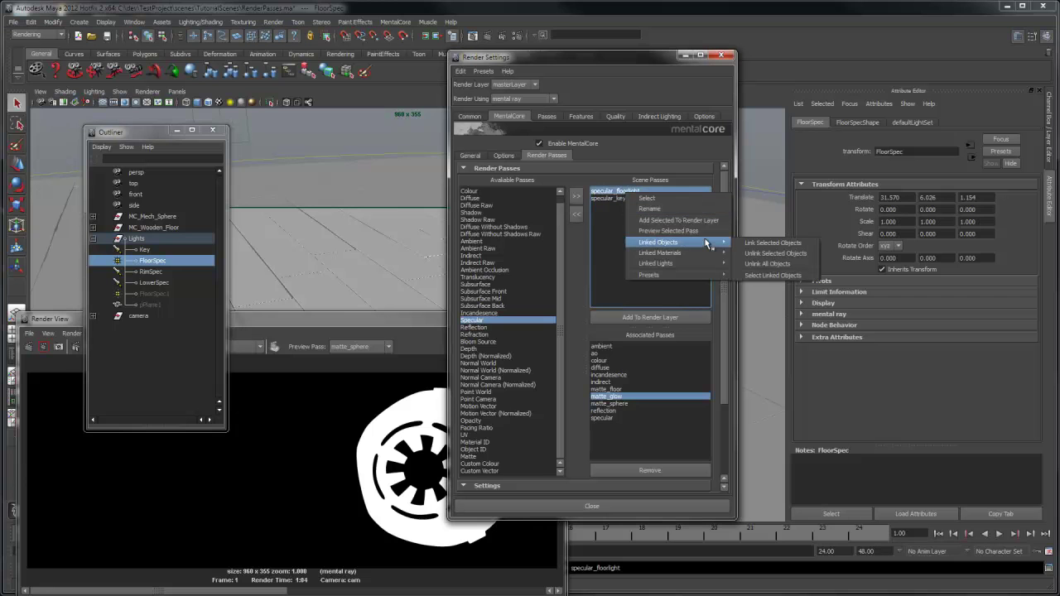
{"action": "mouse_move", "coordinate": [703, 274]}
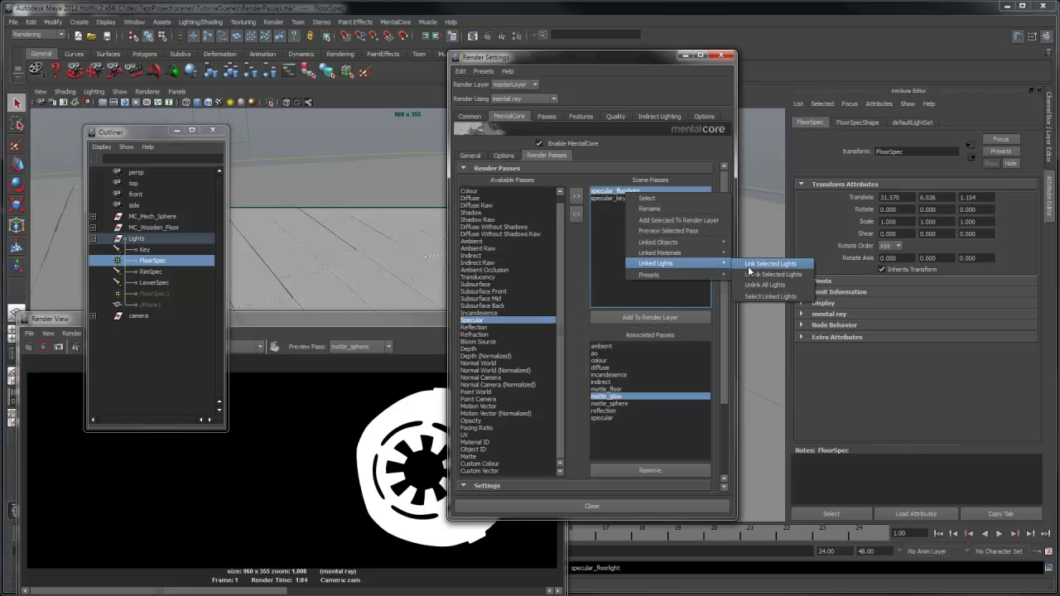
{"action": "left_click", "coordinate": [749, 265]}
- Set the Render View's preview pass to specular_key and render the current frame
{"action": "left_click_drag", "start_coordinate": [408, 318], "coordinate": [427, 204]}
{"action": "left_click", "coordinate": [395, 233]}
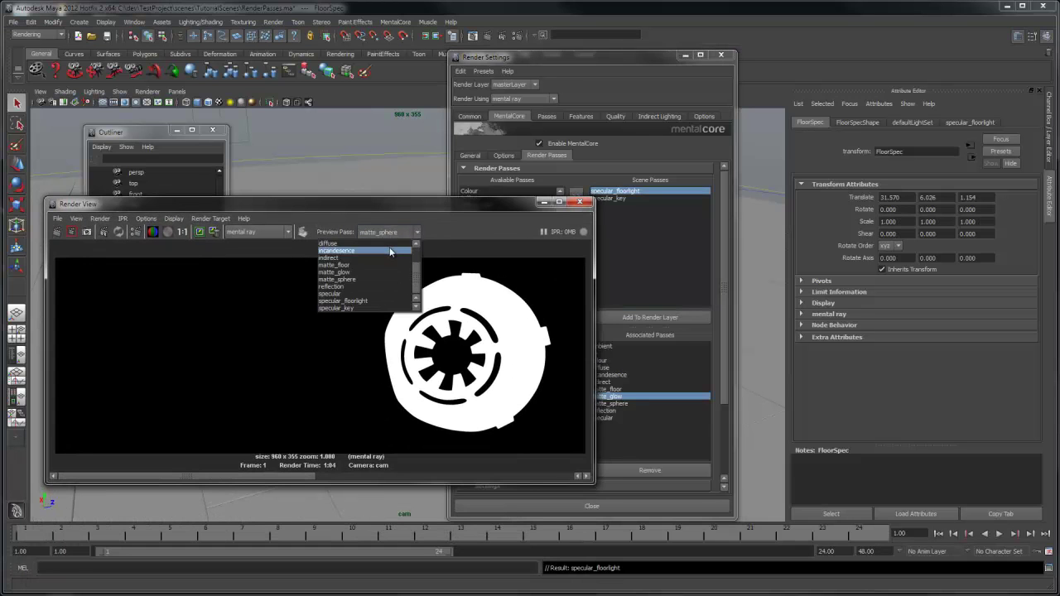
{"action": "left_click", "coordinate": [362, 309]}
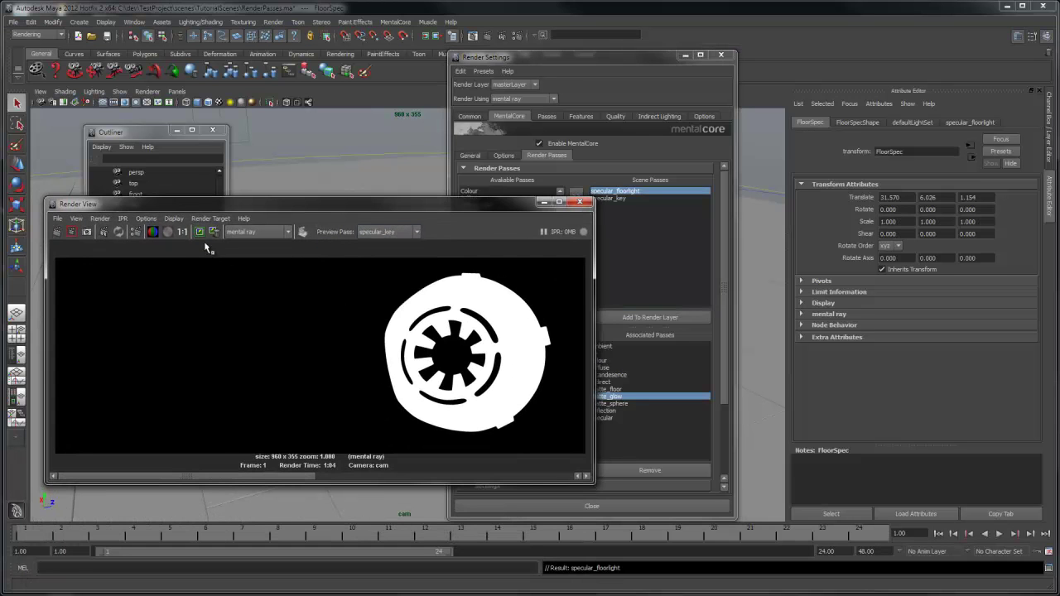
{"action": "left_click", "coordinate": [56, 233]}
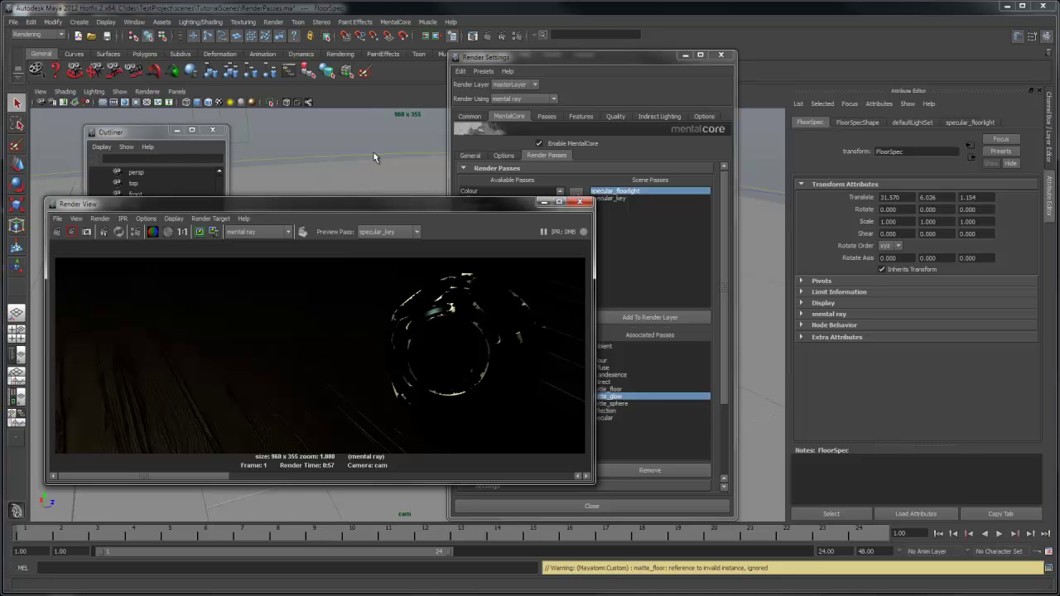
- Create a Custom Colour pass in the scene passes list
{"action": "left_click", "coordinate": [612, 69]}
{"action": "left_click_drag", "start_coordinate": [472, 199], "coordinate": [474, 234]}
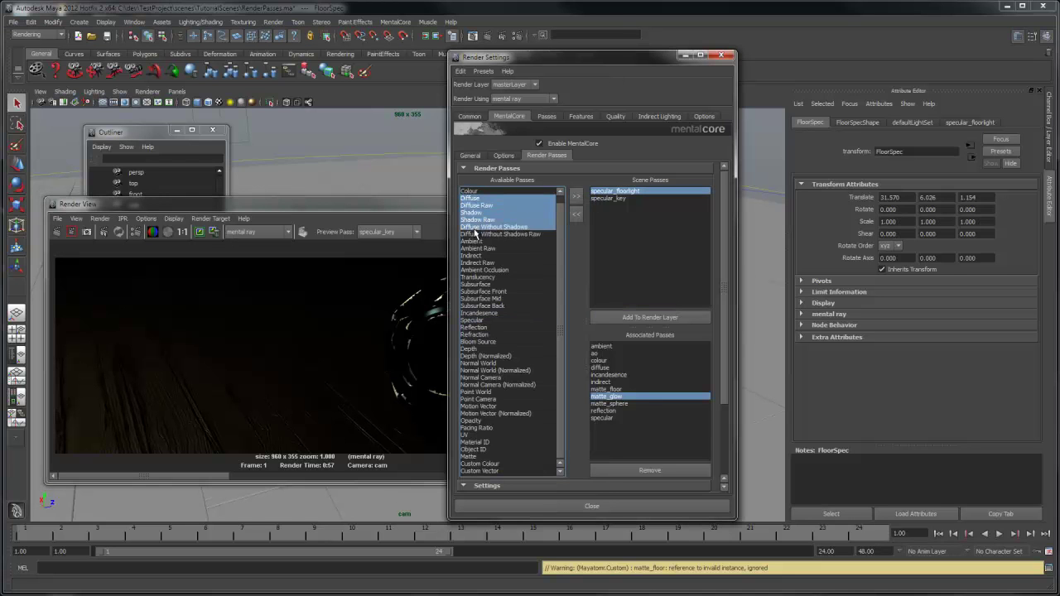
{"action": "left_click", "coordinate": [474, 320]}
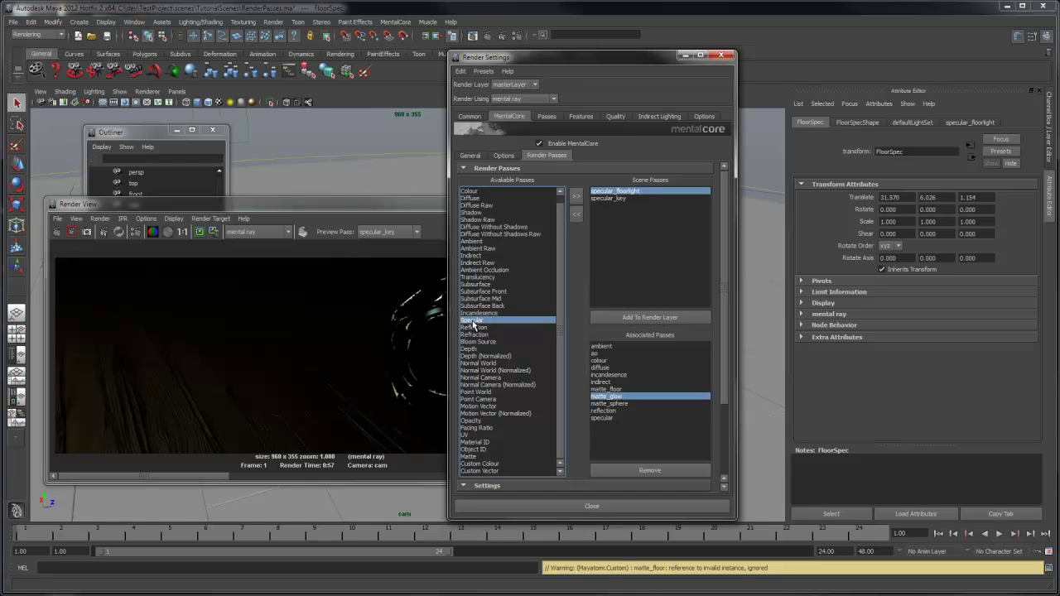
{"action": "left_click", "coordinate": [480, 464]}
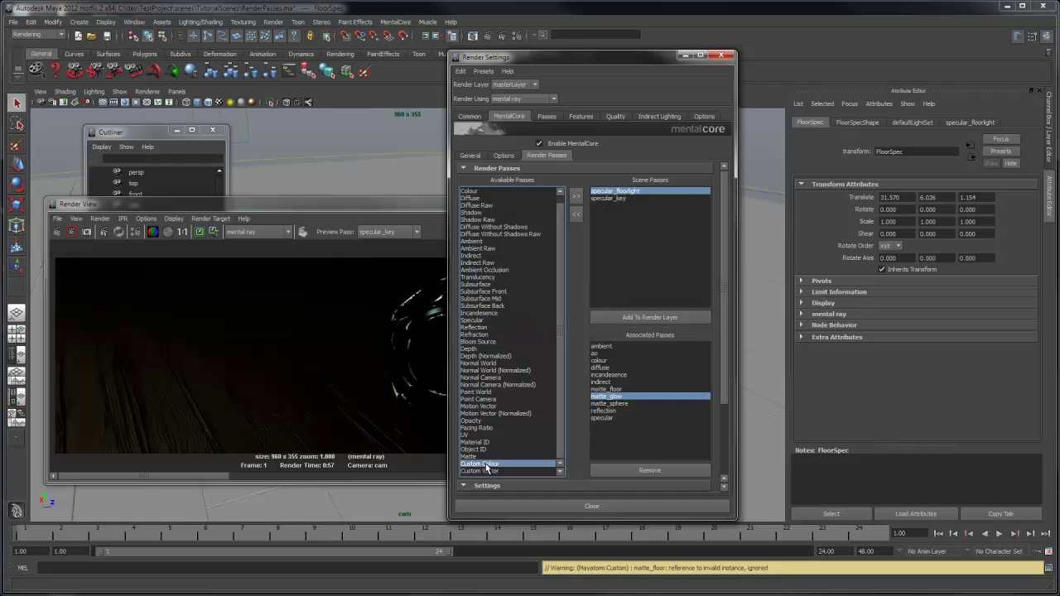
{"action": "left_click", "coordinate": [577, 196]}
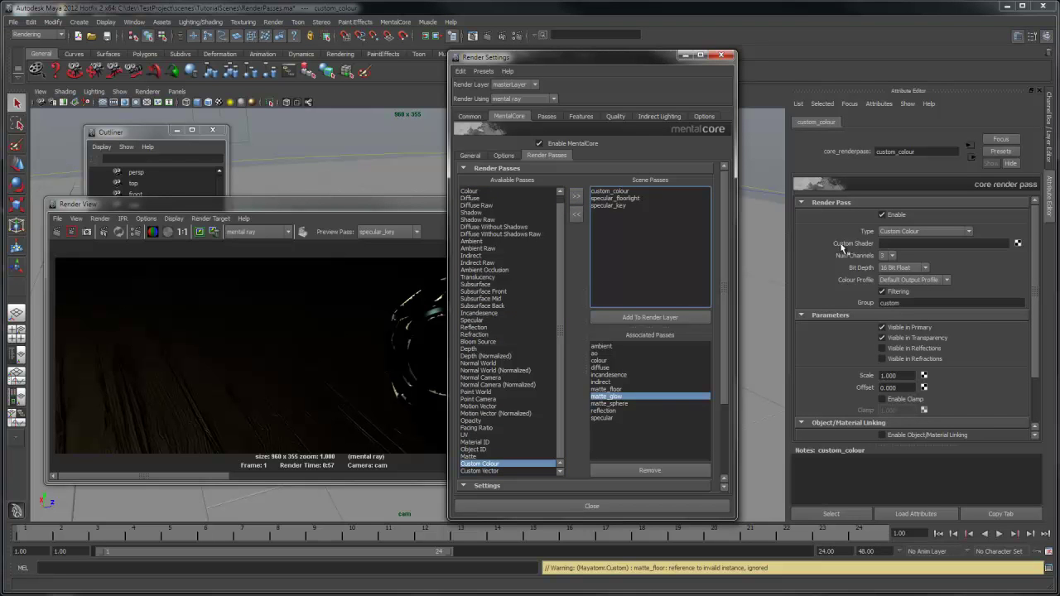
- Assign a 2D Checker texture as the custom shader of the custom_colour pass
{"action": "left_click", "coordinate": [1018, 246]}
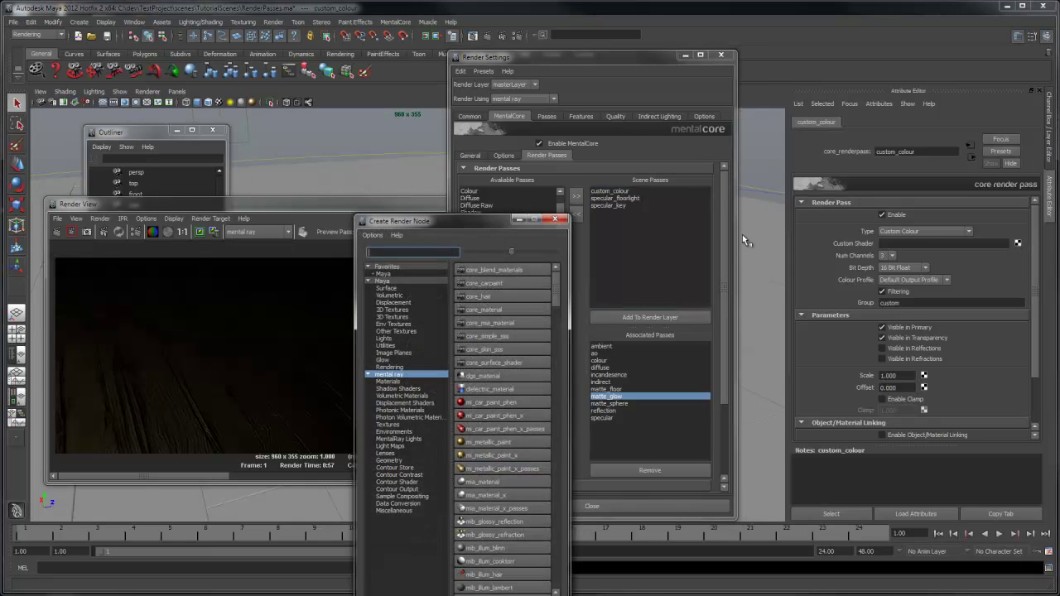
{"action": "left_click", "coordinate": [388, 311]}
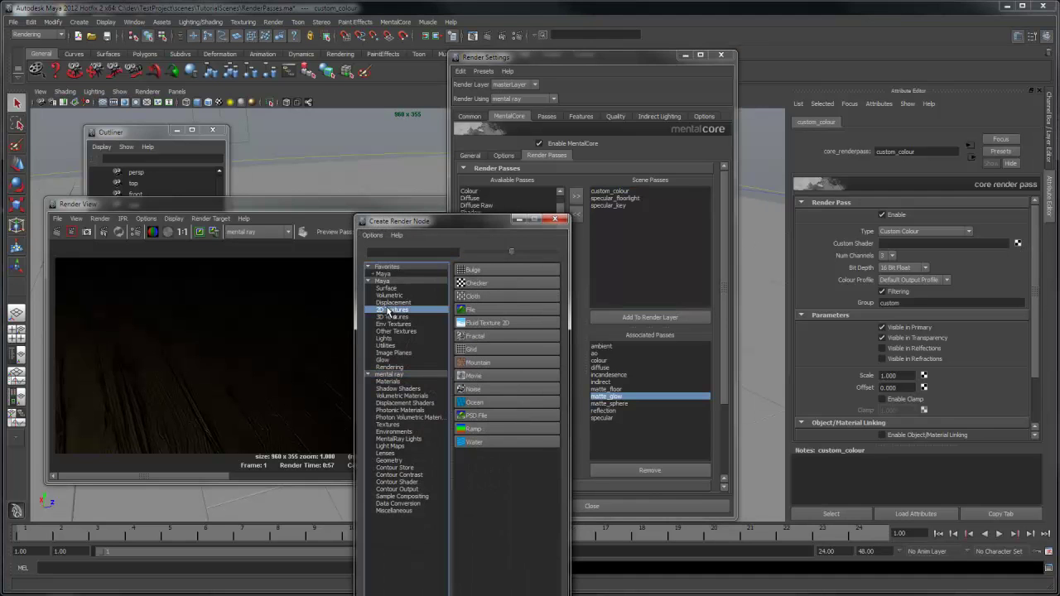
{"action": "left_click", "coordinate": [506, 284]}
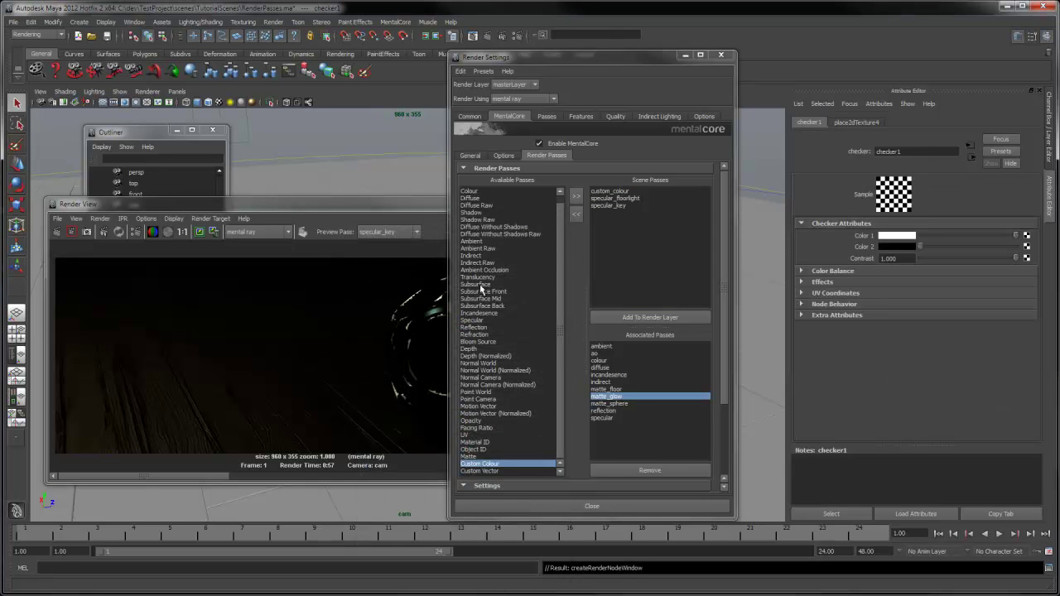
- Make custom_colour the previewed pass and render the current frame again in the Render View
{"action": "left_click", "coordinate": [610, 193]}
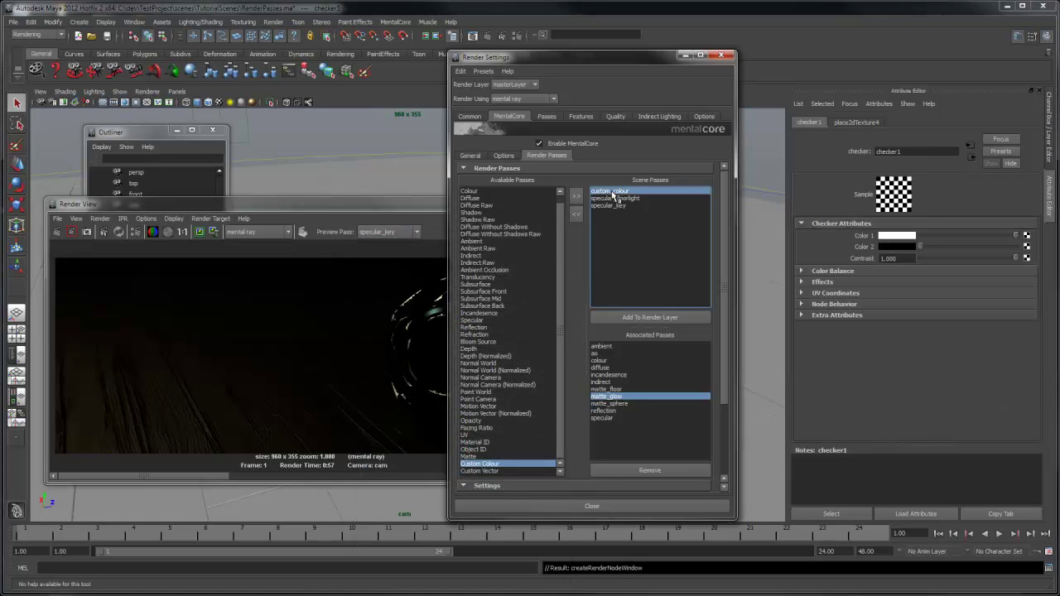
{"action": "right_click", "coordinate": [612, 193]}
{"action": "mouse_move", "coordinate": [657, 263]}
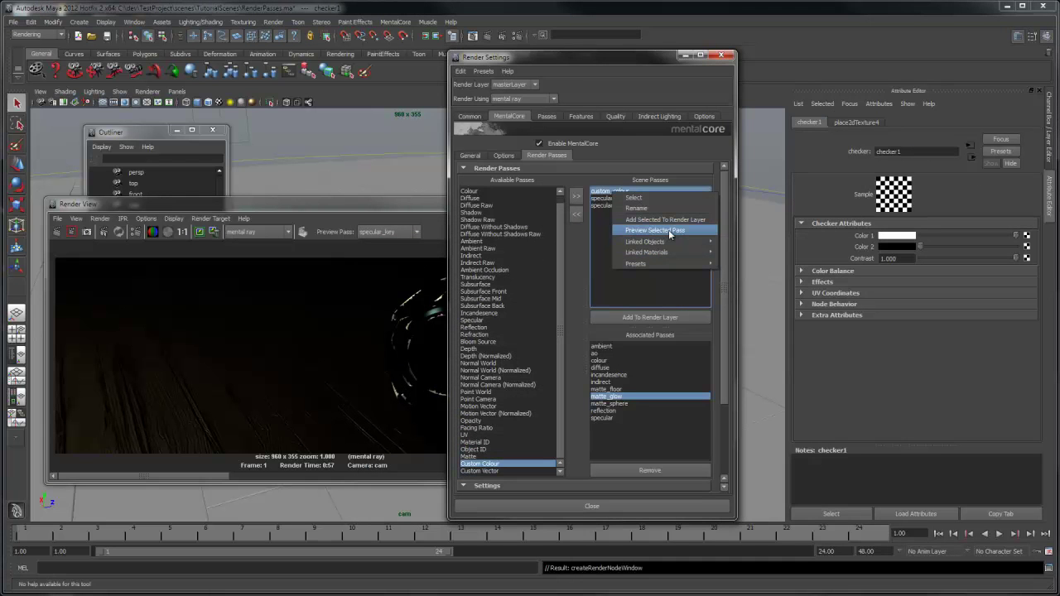
{"action": "left_click", "coordinate": [654, 230]}
{"action": "left_click", "coordinate": [399, 212]}
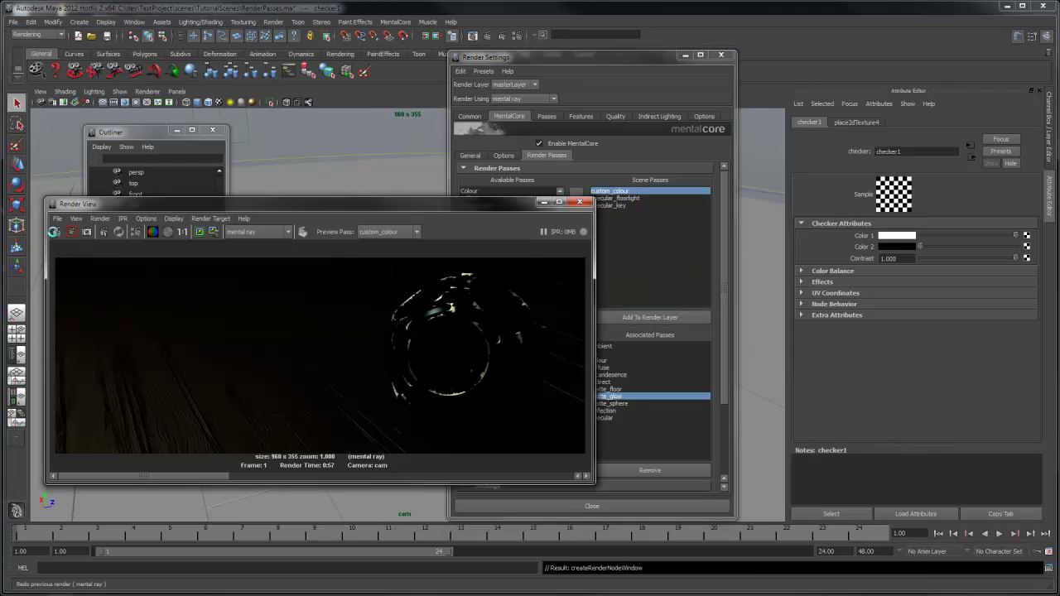
{"action": "left_click", "coordinate": [53, 232]}
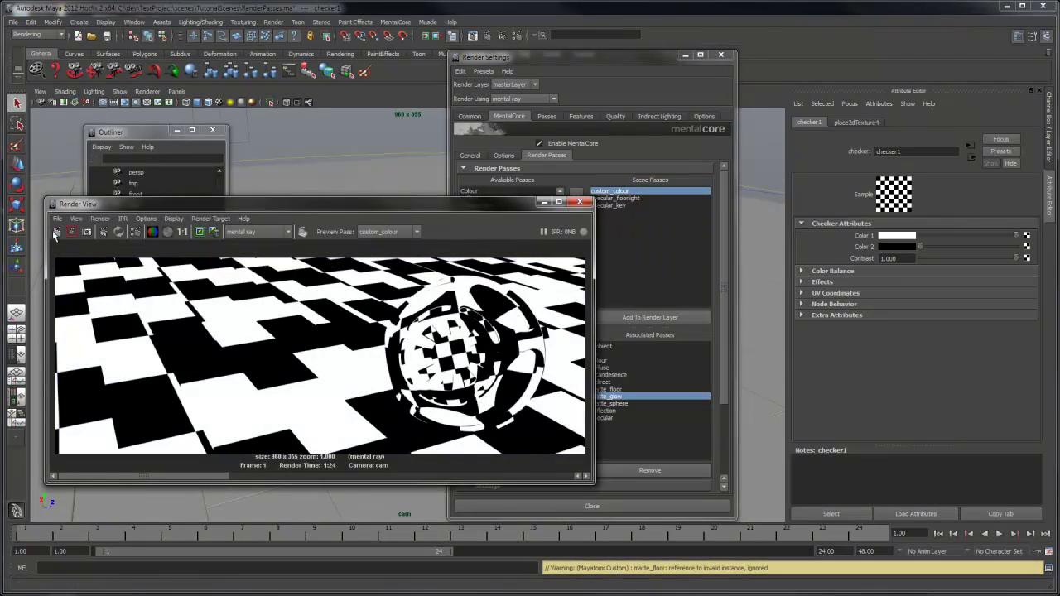
- Display the attributes of the associated ao pass and examine its visibility and linking parameters
{"action": "left_click", "coordinate": [639, 78]}
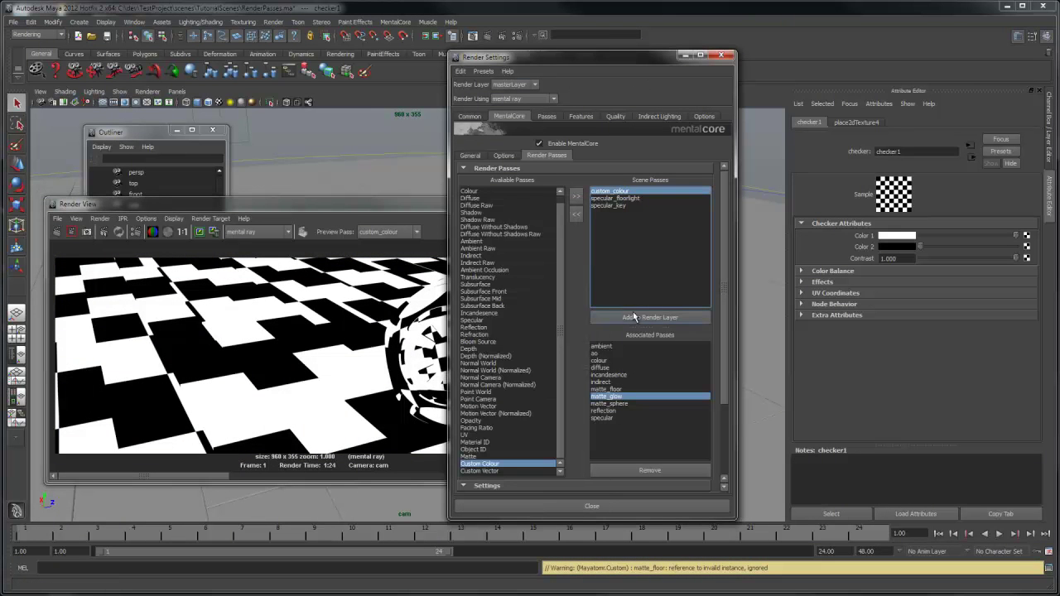
{"action": "left_click", "coordinate": [594, 354]}
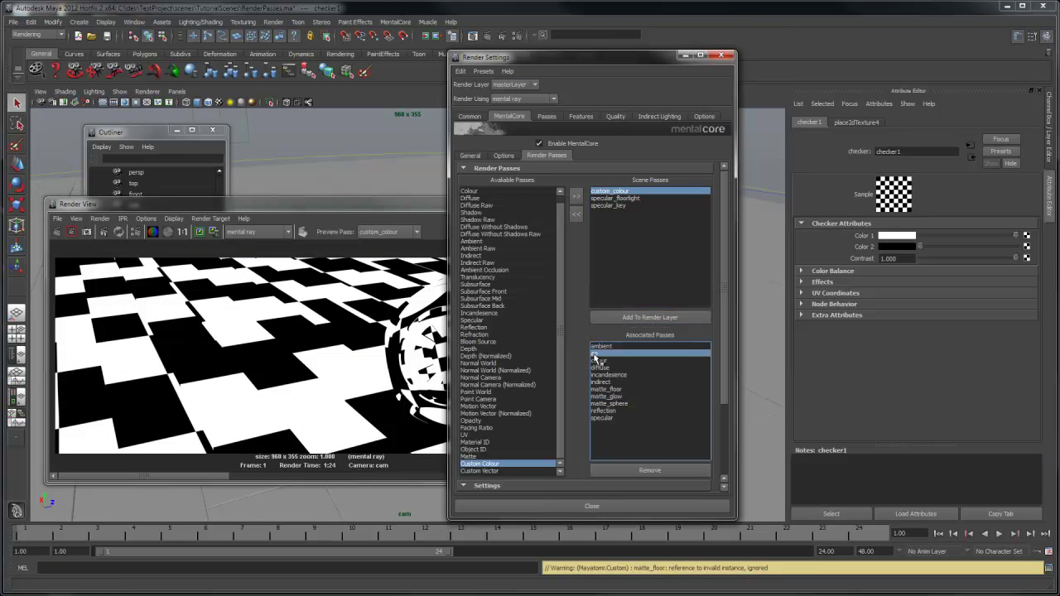
{"action": "right_click", "coordinate": [594, 355]}
{"action": "left_click", "coordinate": [615, 360]}
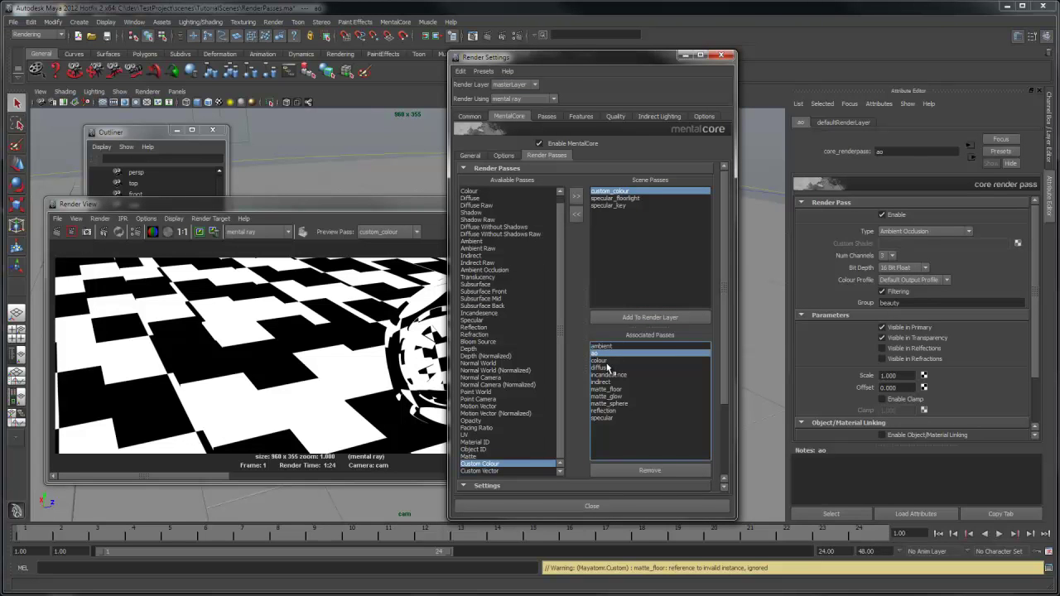
{"action": "scroll", "coordinate": [877, 350], "scroll_direction": "down", "scroll_amount": 3}
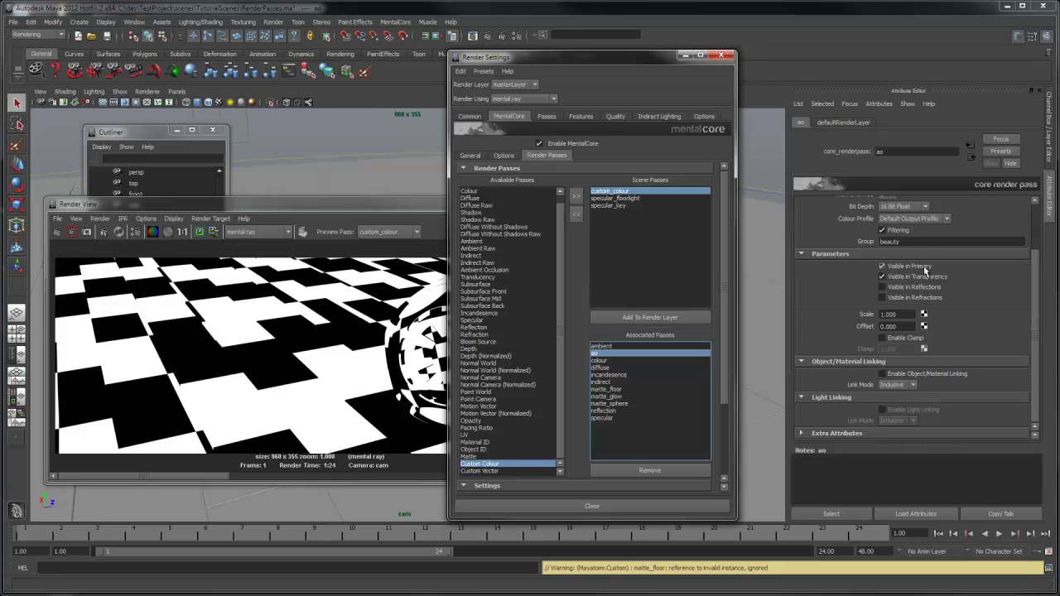
- Create a polygon sphere and place it in front of the red mechanical sphere in the camera view
{"action": "left_click", "coordinate": [720, 56]}
{"action": "left_click", "coordinate": [479, 204]}
{"action": "left_click_drag", "start_coordinate": [478, 203], "coordinate": [465, 519]}
{"action": "left_click", "coordinate": [79, 22]}
{"action": "mouse_move", "coordinate": [102, 39]}
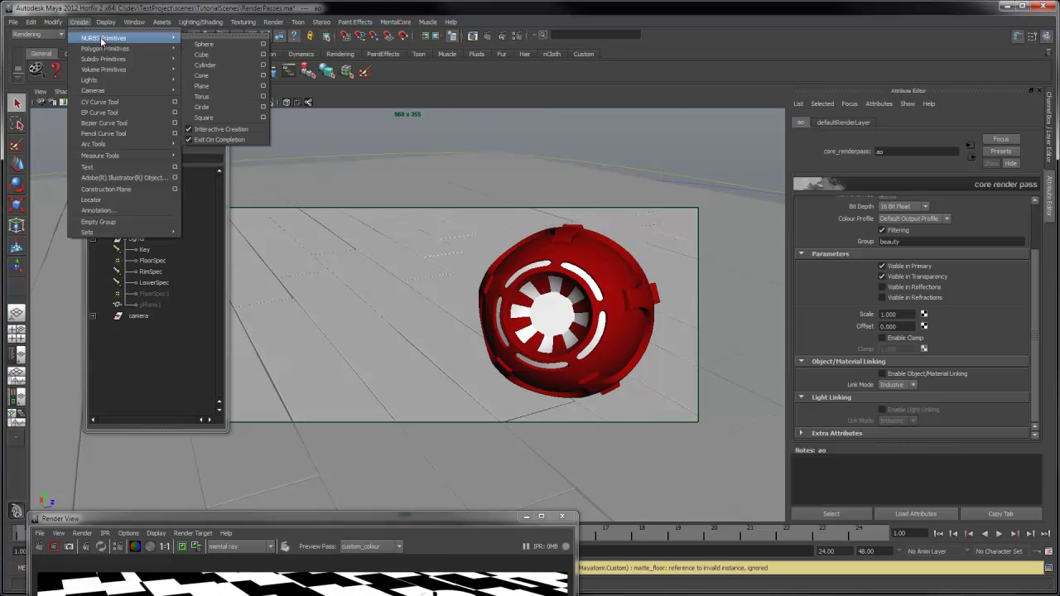
{"action": "mouse_move", "coordinate": [141, 48]}
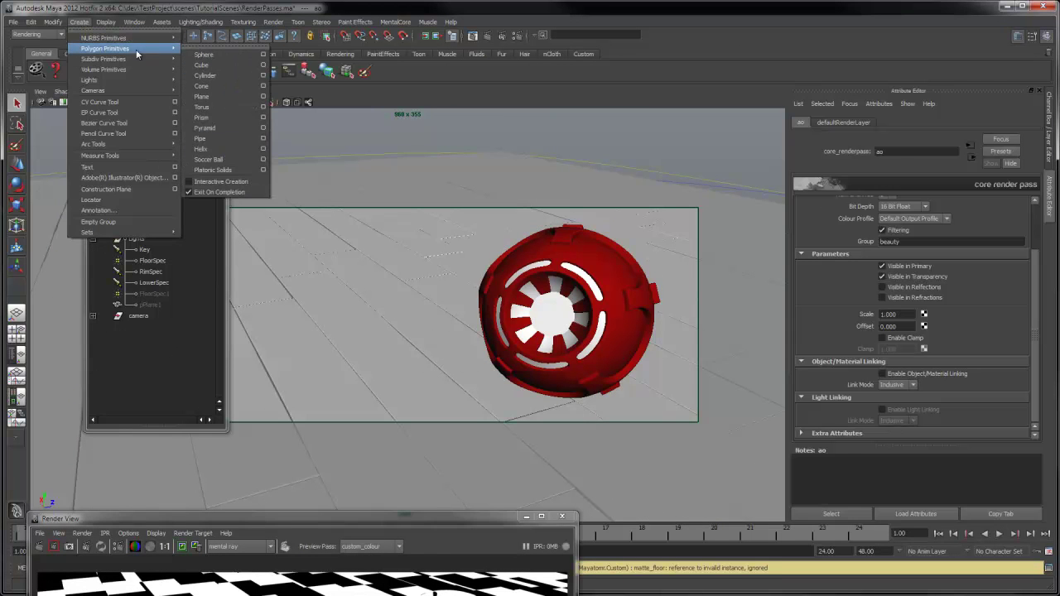
{"action": "left_click", "coordinate": [205, 55]}
{"action": "left_click_drag", "start_coordinate": [570, 367], "coordinate": [454, 308]}
- Assign a new core_material to the polygon sphere
{"action": "right_click_drag", "start_coordinate": [513, 302], "coordinate": [521, 452]}
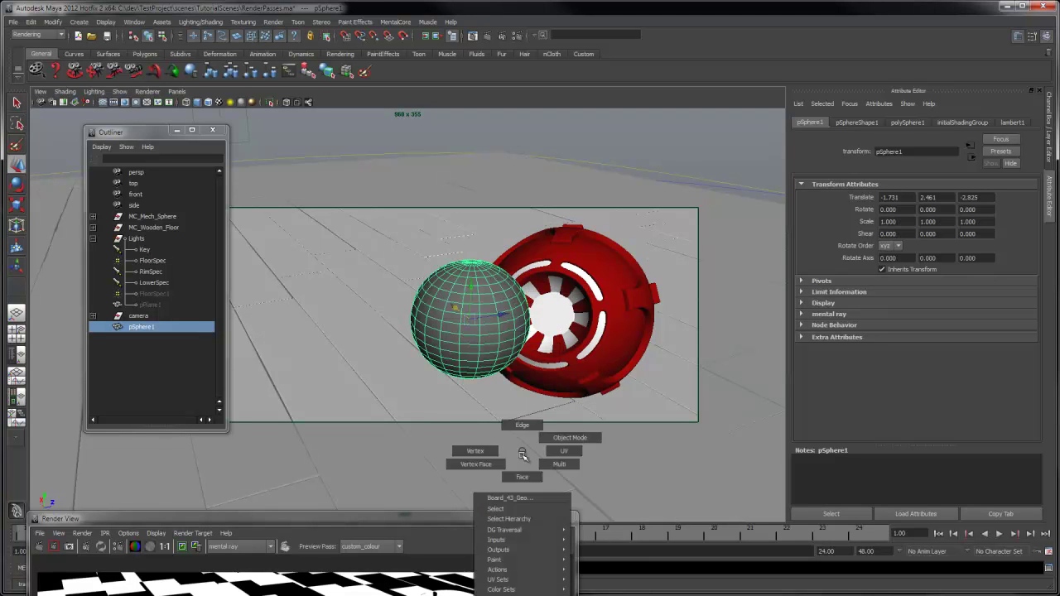
{"action": "right_click_drag", "start_coordinate": [476, 312], "coordinate": [482, 467]}
{"action": "left_click", "coordinate": [396, 310]}
{"action": "left_click", "coordinate": [458, 309]}
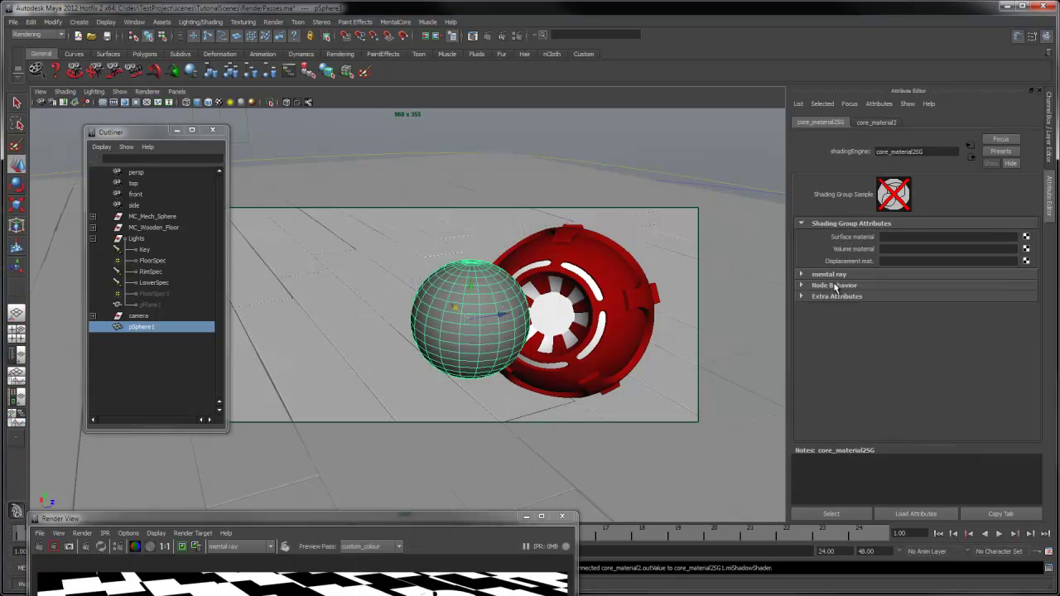
- Set the new core material's transparency to 1.000 and enable its refractions
{"action": "left_click", "coordinate": [877, 122]}
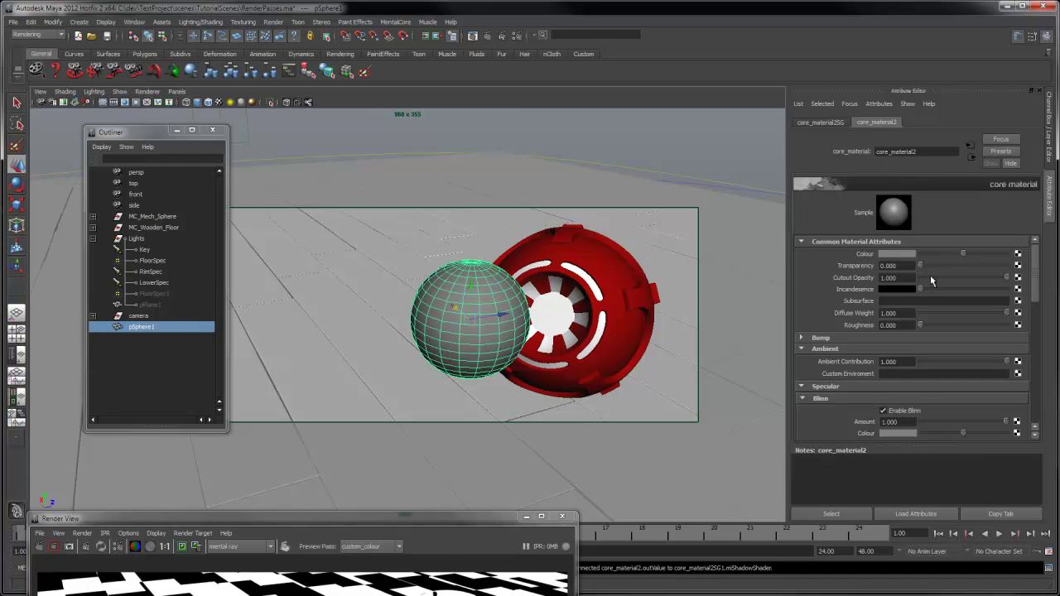
{"action": "left_click_drag", "start_coordinate": [939, 265], "coordinate": [1012, 266]}
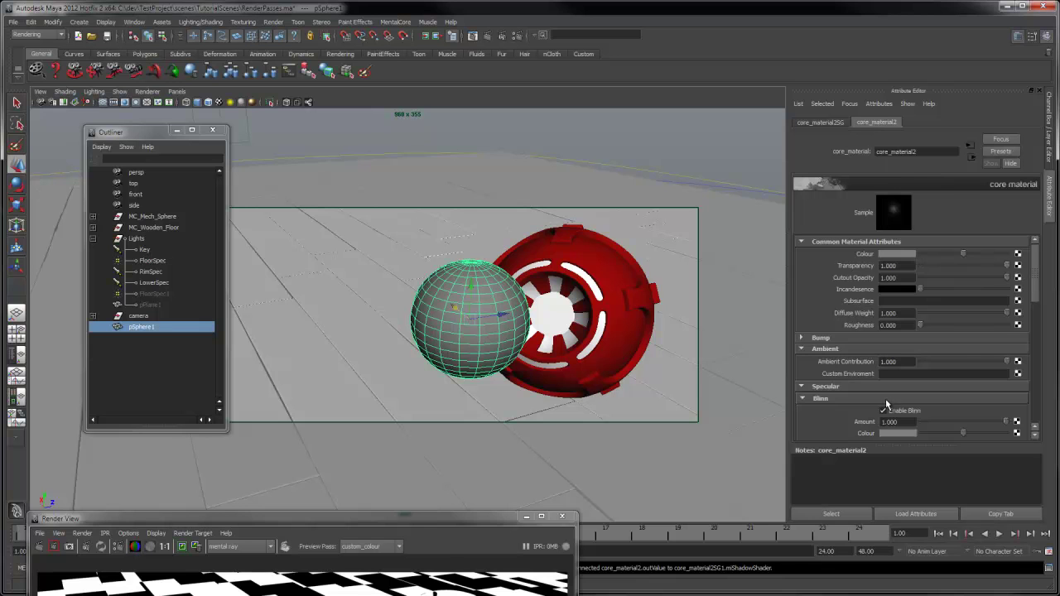
{"action": "scroll", "coordinate": [886, 404], "scroll_direction": "down", "scroll_amount": 5}
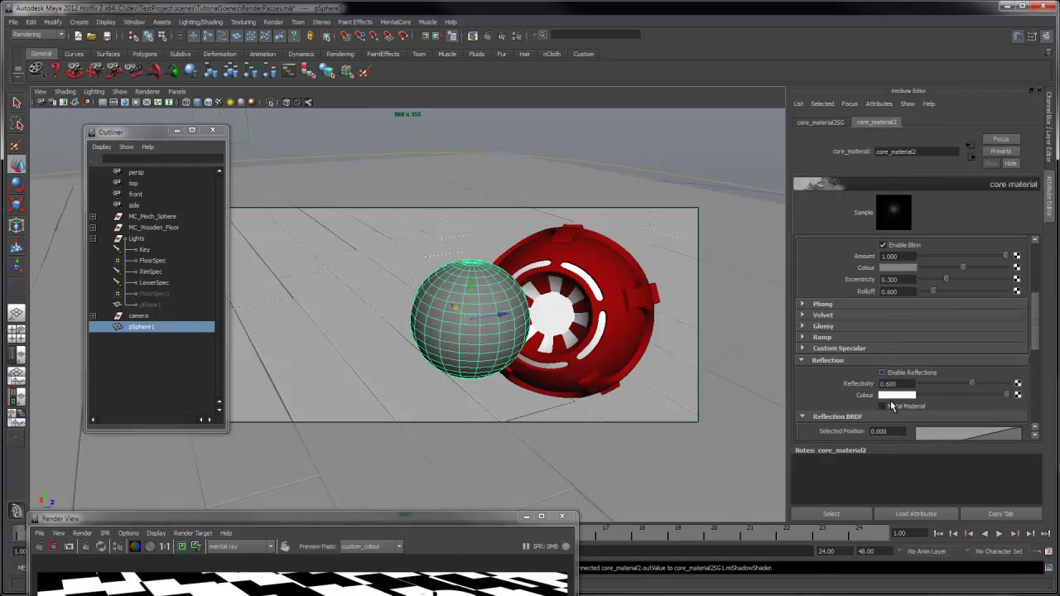
{"action": "scroll", "coordinate": [892, 404], "scroll_direction": "down", "scroll_amount": 3}
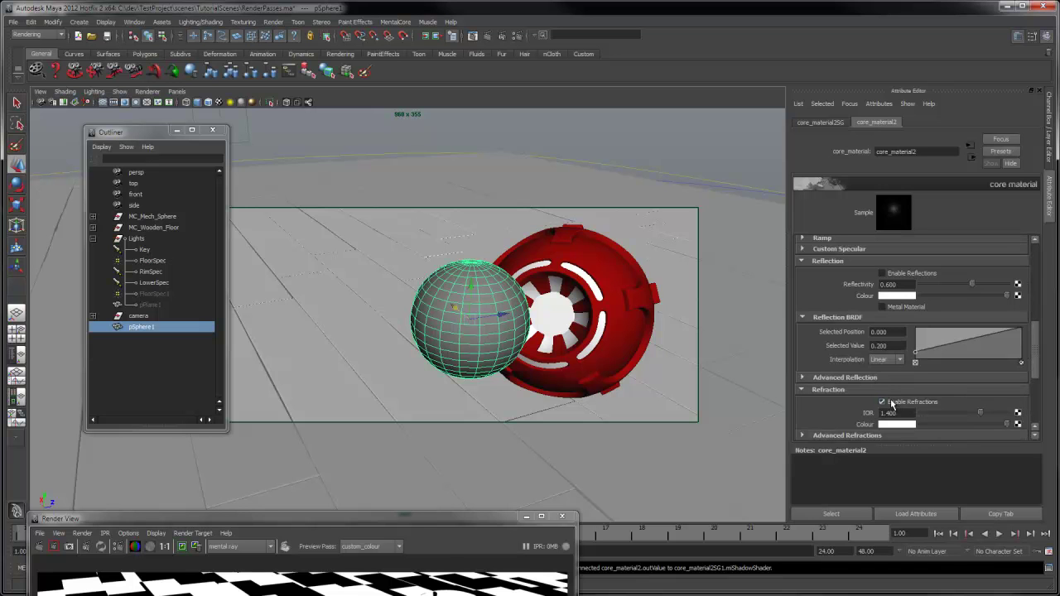
- Make ao the previewed pass and render the current frame in the Render View
{"action": "left_click_drag", "start_coordinate": [475, 521], "coordinate": [626, 210]}
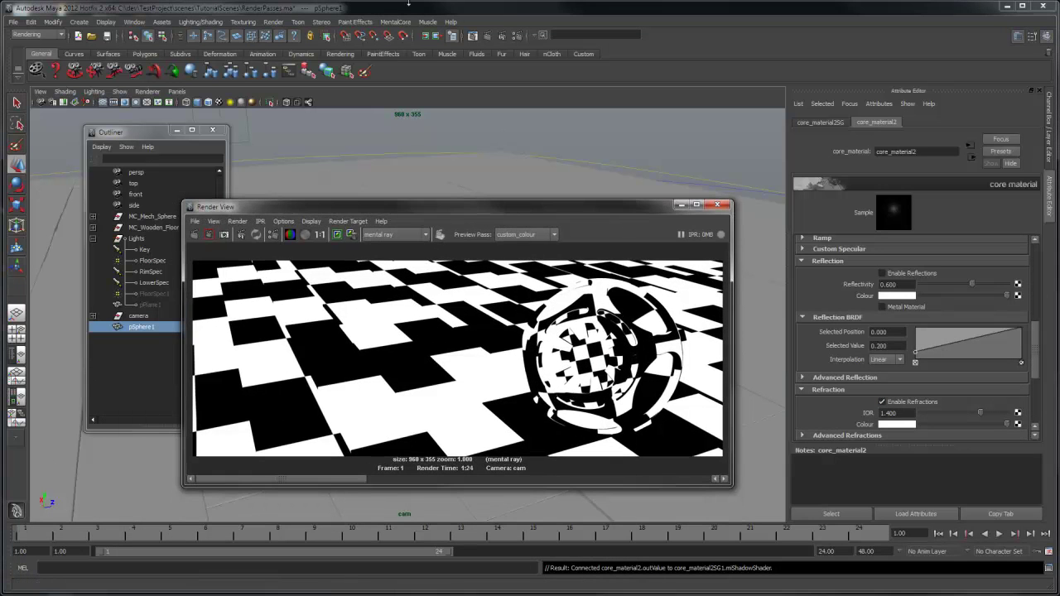
{"action": "left_click", "coordinate": [453, 35]}
{"action": "right_click", "coordinate": [597, 357]}
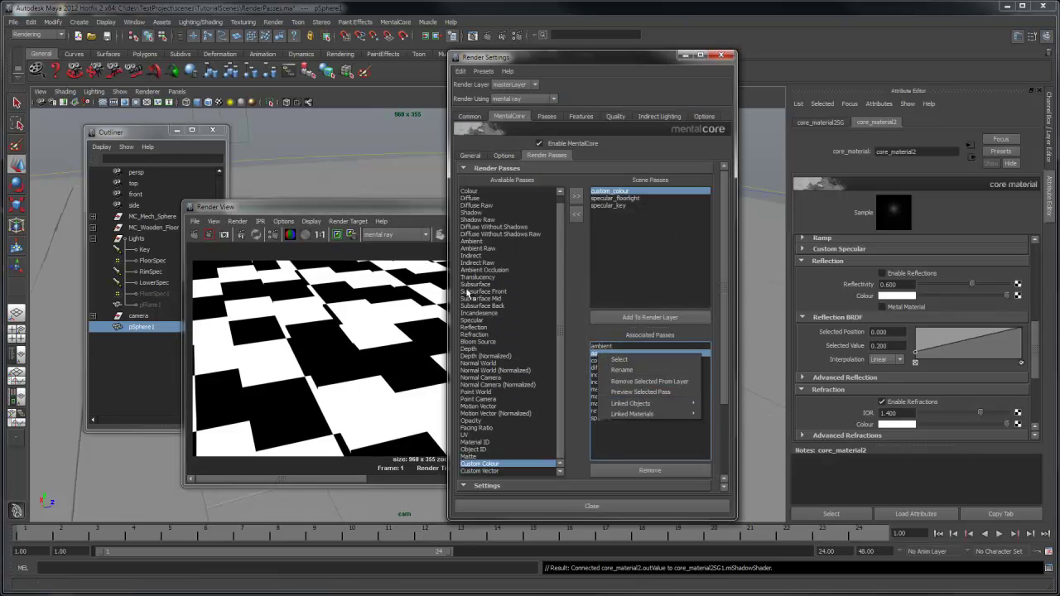
{"action": "left_click", "coordinate": [628, 392]}
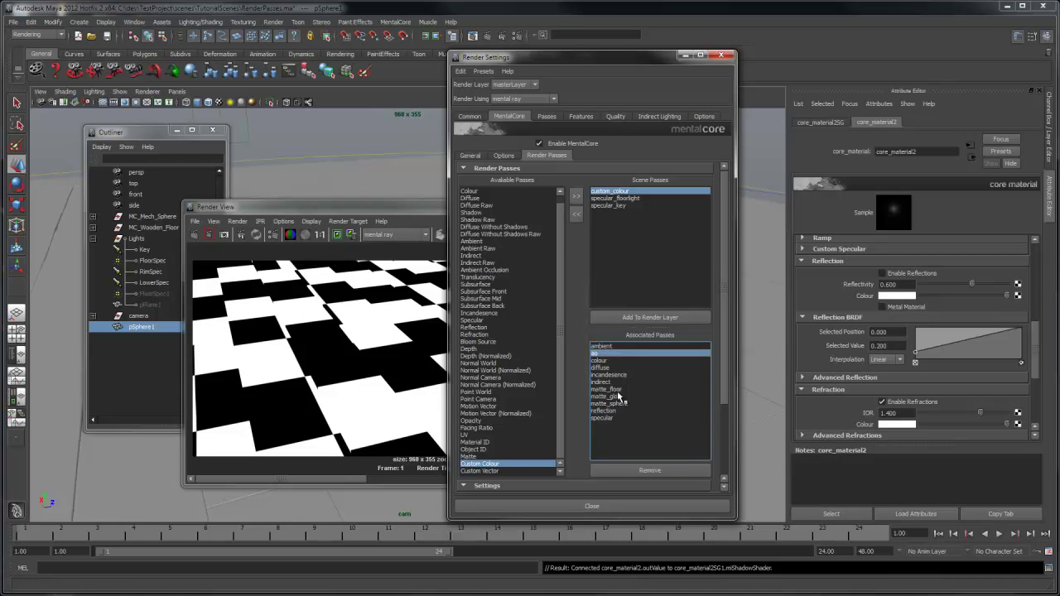
{"action": "left_click", "coordinate": [351, 212]}
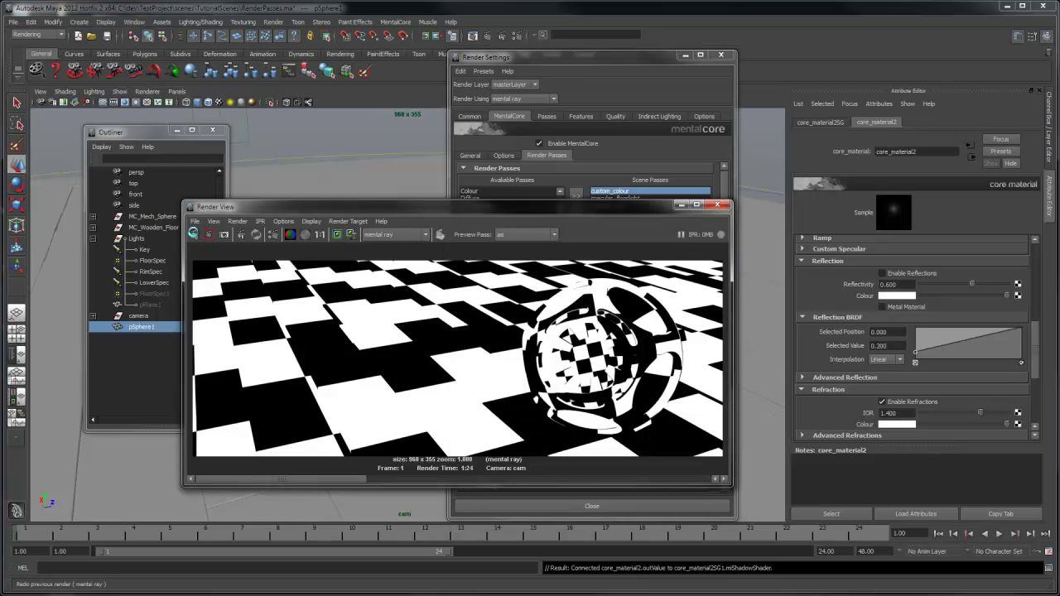
{"action": "left_click", "coordinate": [193, 235]}
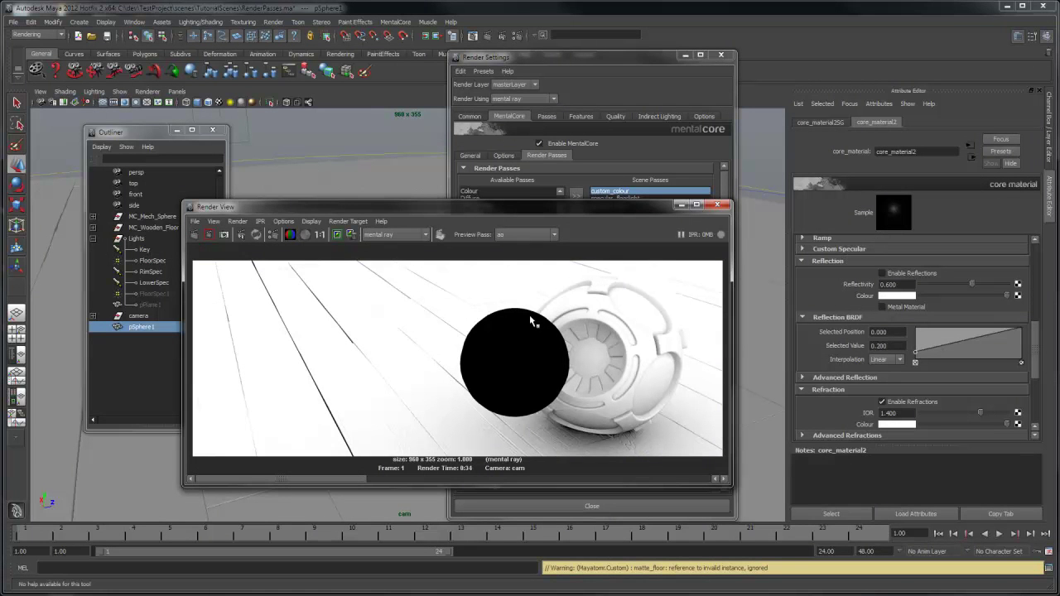
- Make the ao pass visible in refractions
{"action": "left_click", "coordinate": [609, 98]}
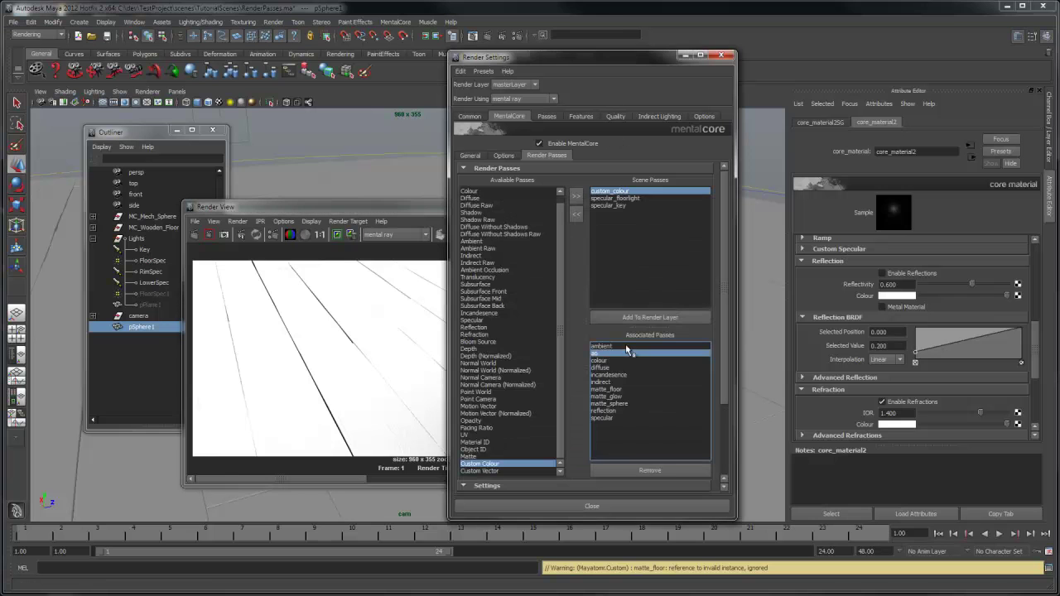
{"action": "right_click", "coordinate": [598, 356]}
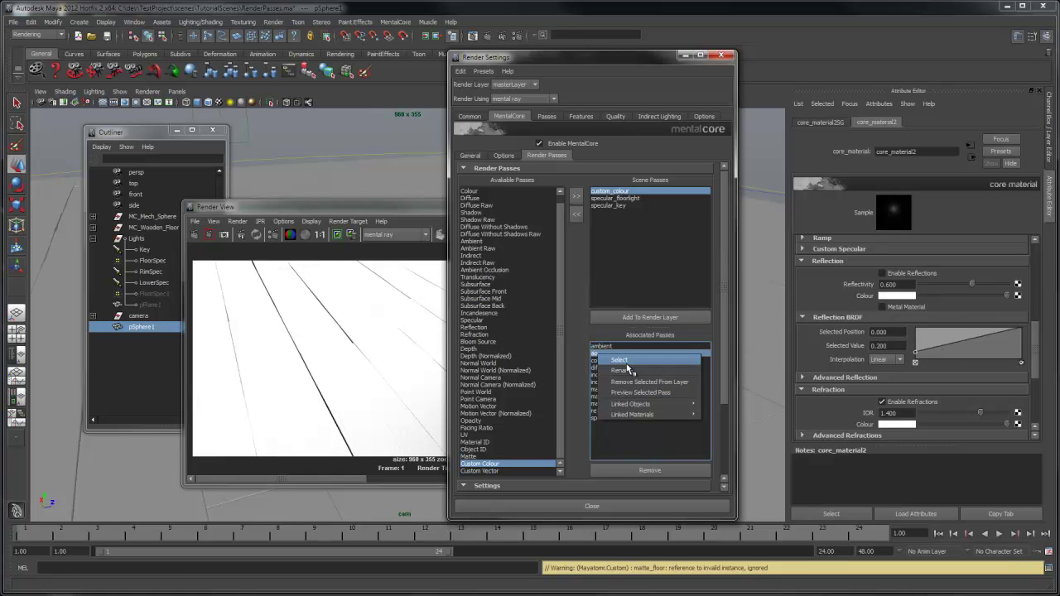
{"action": "left_click", "coordinate": [622, 360]}
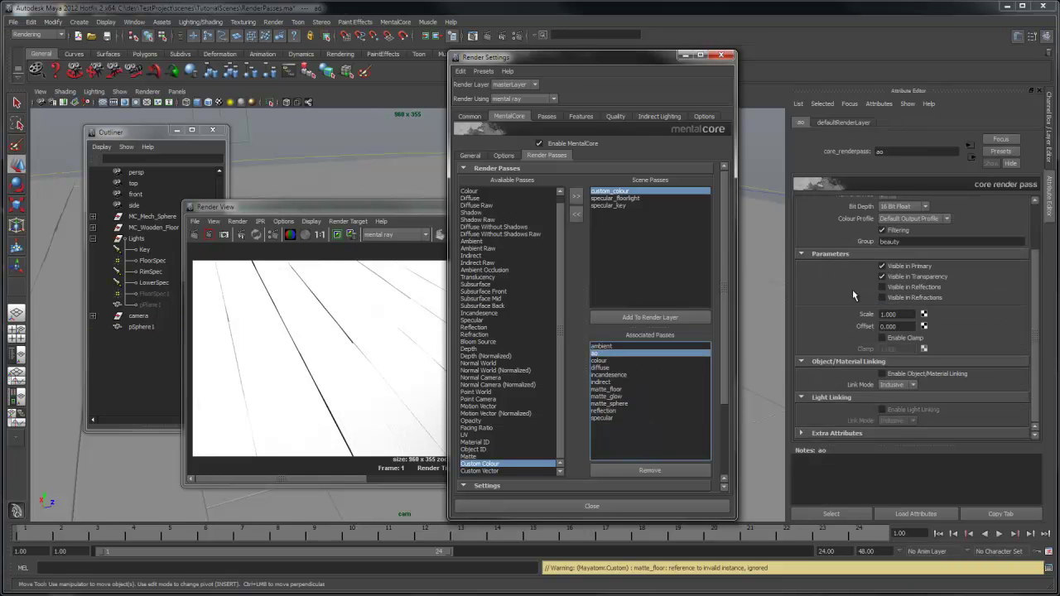
{"action": "left_click", "coordinate": [883, 298]}
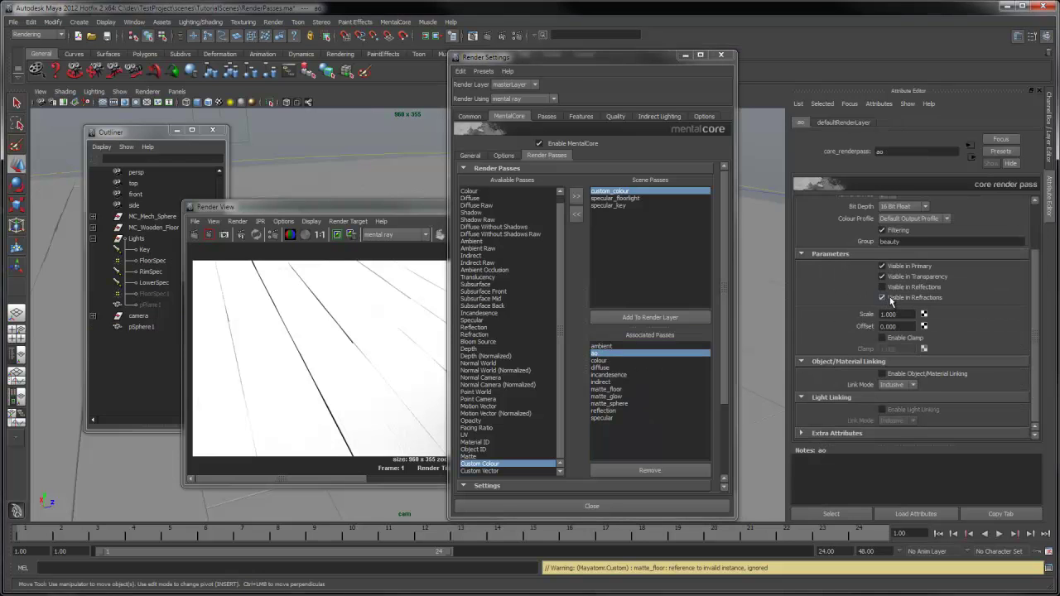
- Render a region around the transparent sphere with the ao pass previewed, and enable clamping on that pass
{"action": "left_click", "coordinate": [405, 210]}
{"action": "mouse_move", "coordinate": [439, 289]}
{"action": "left_mouse_down"}
{"action": "mouse_move", "coordinate": [520, 395]}
{"action": "mouse_move", "coordinate": [585, 428]}
{"action": "left_mouse_up"}
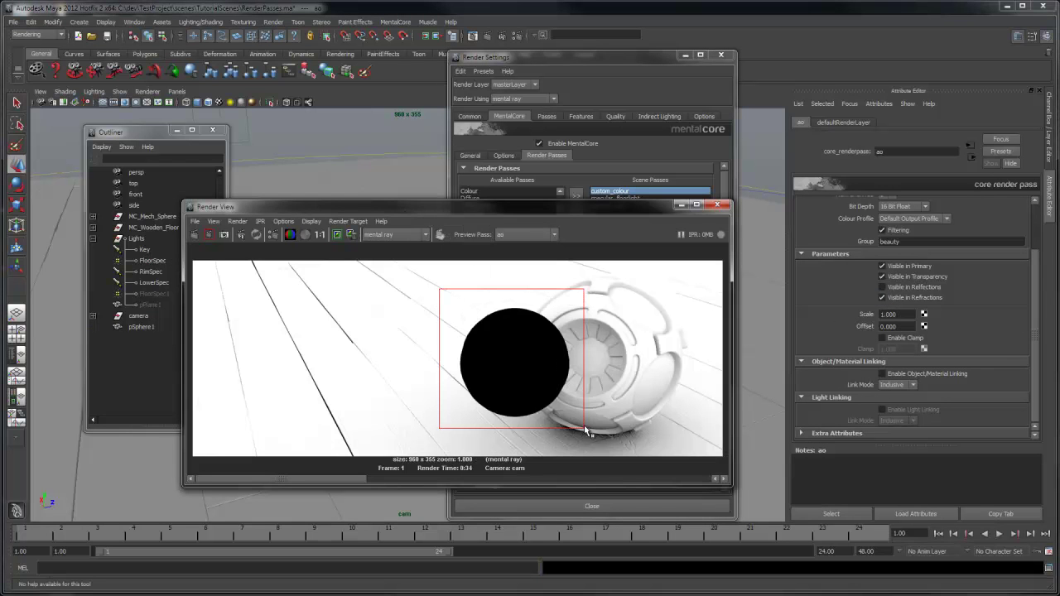
{"action": "left_click", "coordinate": [205, 234]}
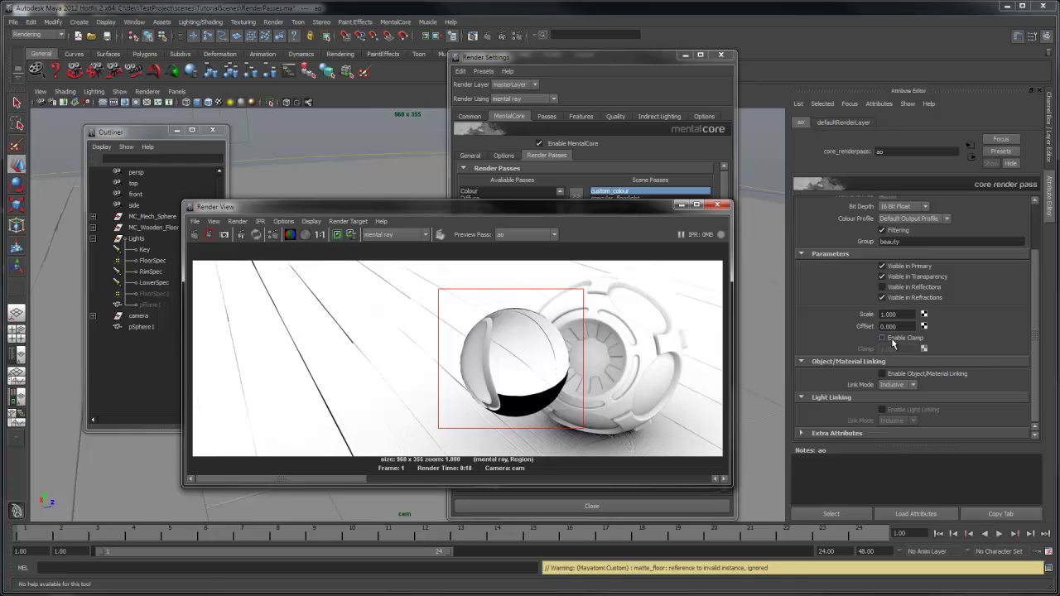
{"action": "left_click", "coordinate": [892, 339]}
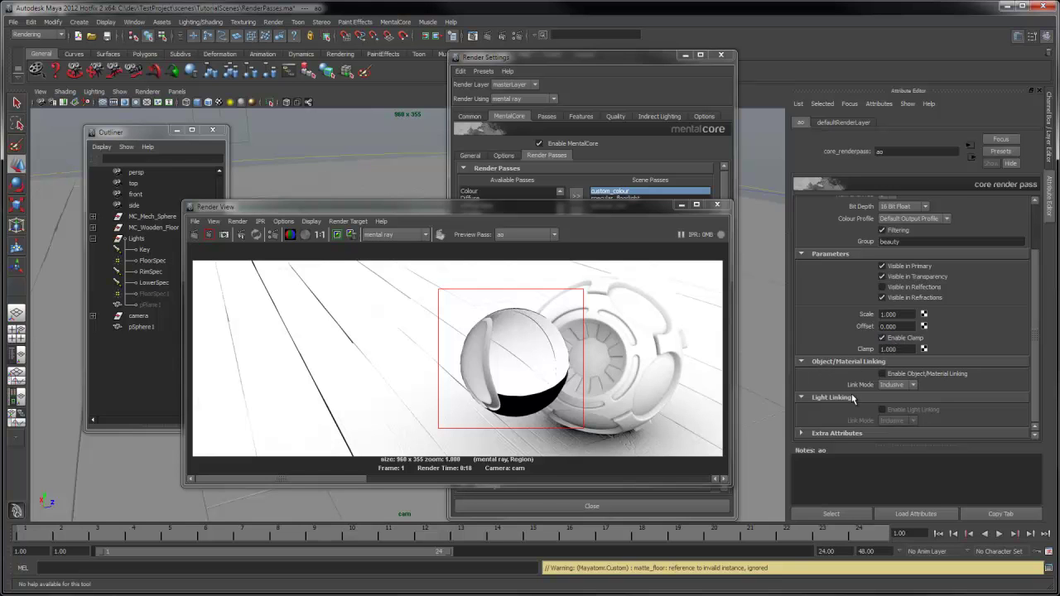
- Set the light link mode of the specular_key pass to Exclusive
{"action": "left_click", "coordinate": [602, 67]}
{"action": "left_click", "coordinate": [614, 206]}
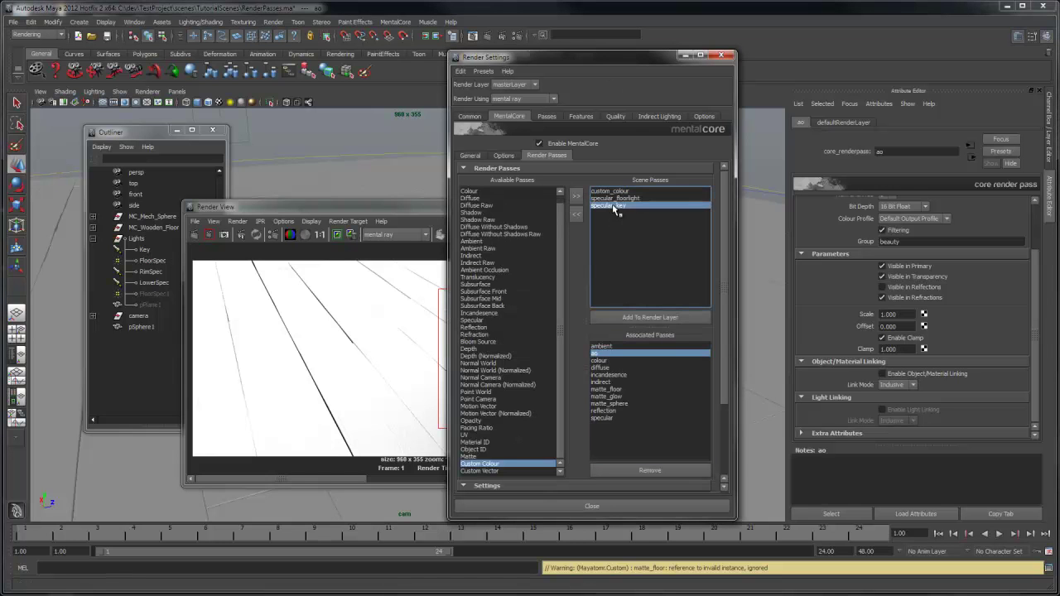
{"action": "right_click", "coordinate": [619, 207]}
{"action": "left_click", "coordinate": [631, 212]}
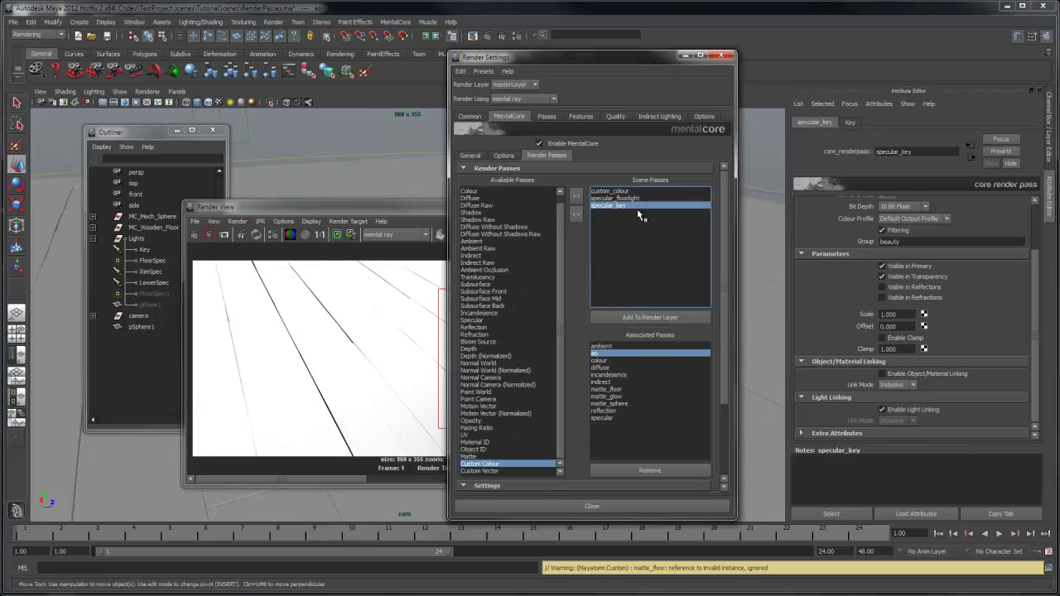
{"action": "left_click", "coordinate": [889, 420]}
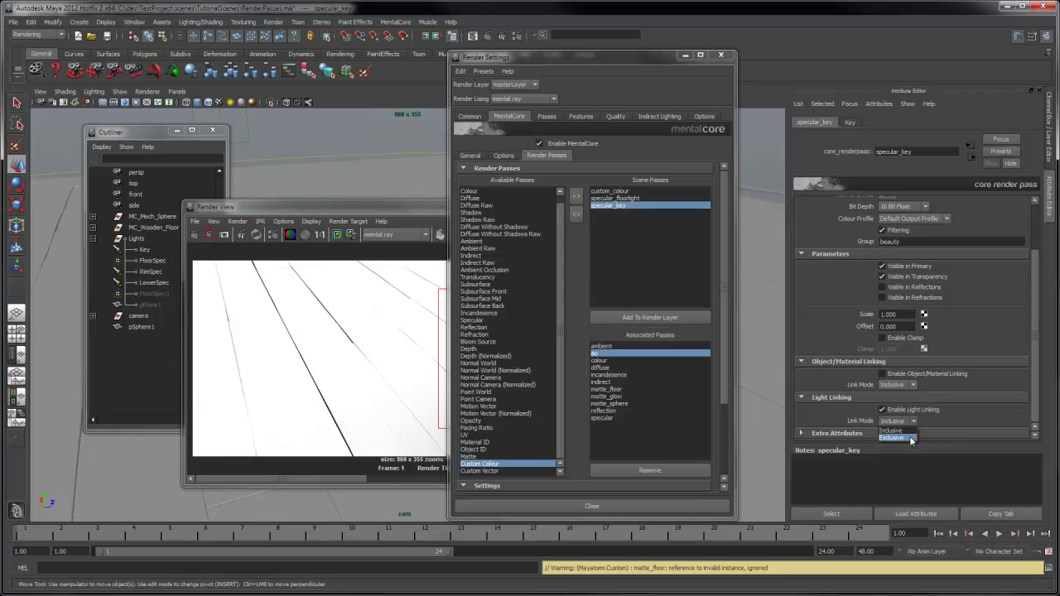
{"action": "left_click", "coordinate": [910, 439]}
- Switch the Render View's preview pass to specular_key and render the whole frame
{"action": "left_click", "coordinate": [424, 210]}
{"action": "left_click", "coordinate": [510, 235]}
{"action": "scroll", "coordinate": [506, 273], "scroll_direction": "down", "scroll_amount": 2}
{"action": "left_click", "coordinate": [497, 308]}
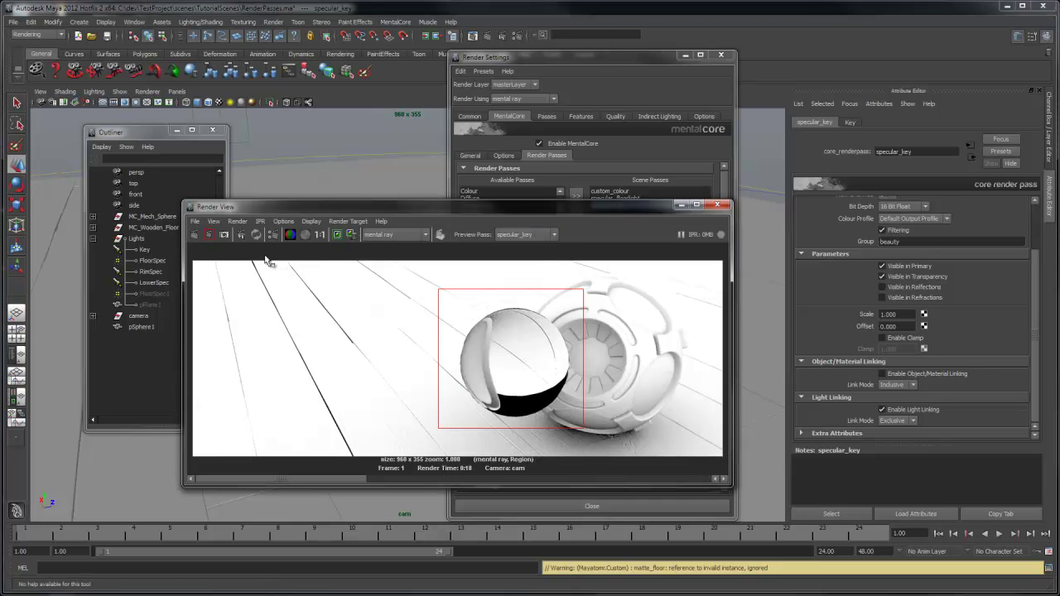
{"action": "left_click", "coordinate": [193, 234]}
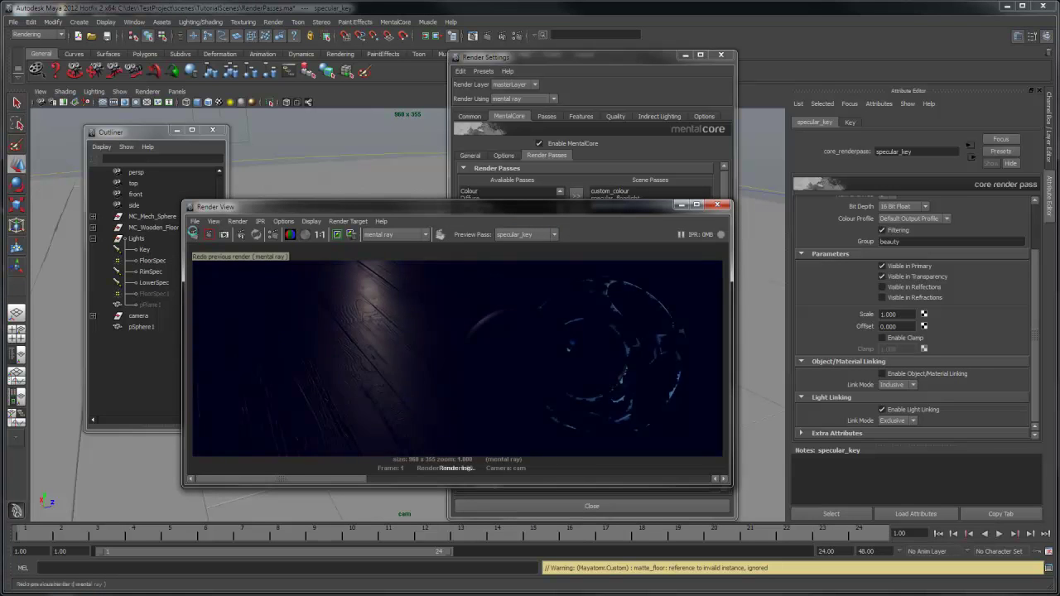